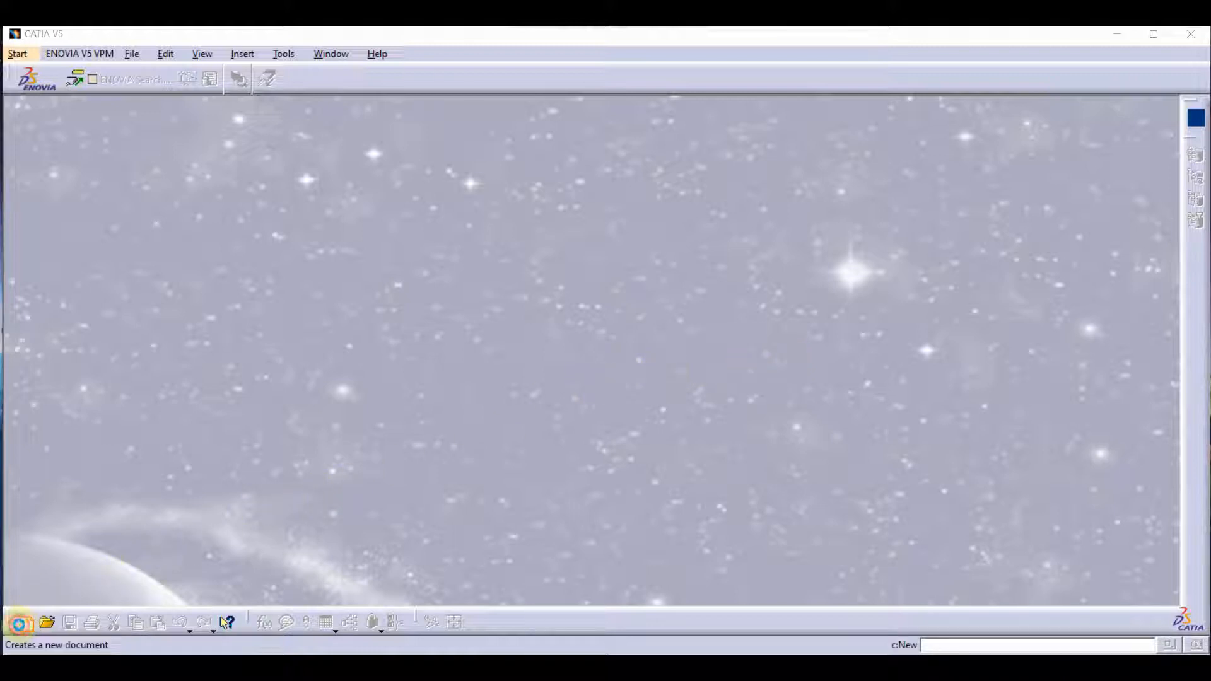
Create a new Part document and start a sketch on the zx plane.
{"action": "left_click", "coordinate": [25, 623]}
{"action": "scroll", "coordinate": [1038, 498], "scroll_direction": "down", "scroll_amount": 5}
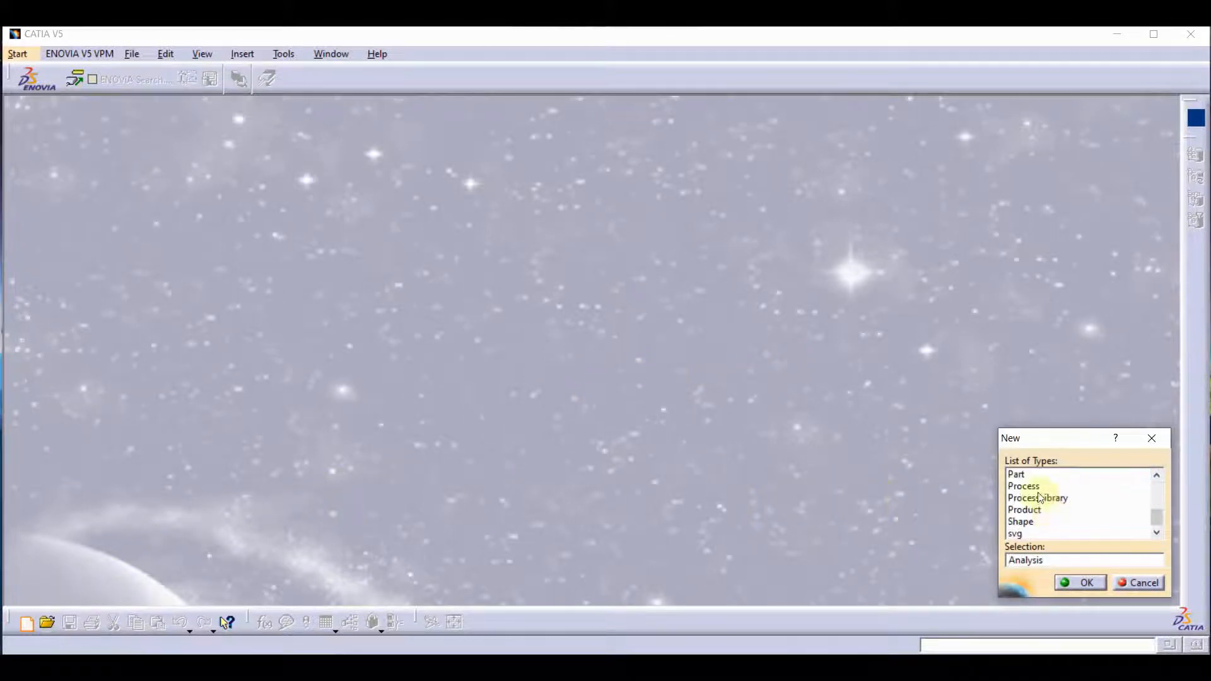
{"action": "double_click", "coordinate": [1035, 476]}
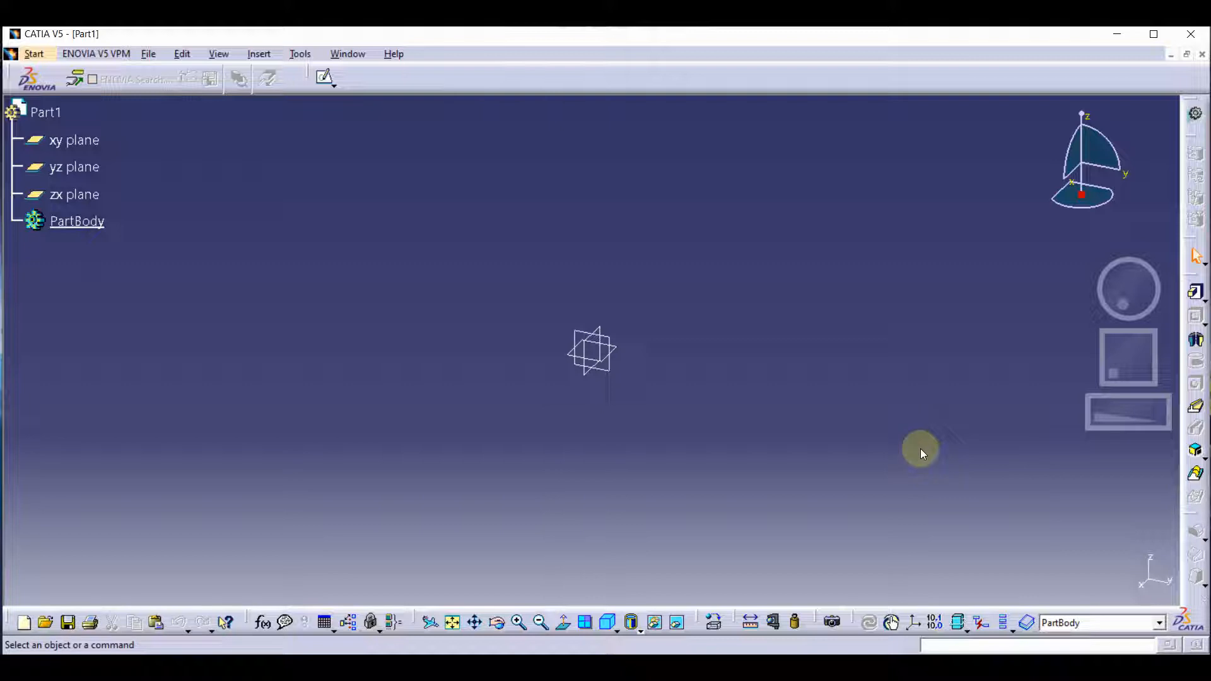
{"action": "left_click", "coordinate": [590, 380]}
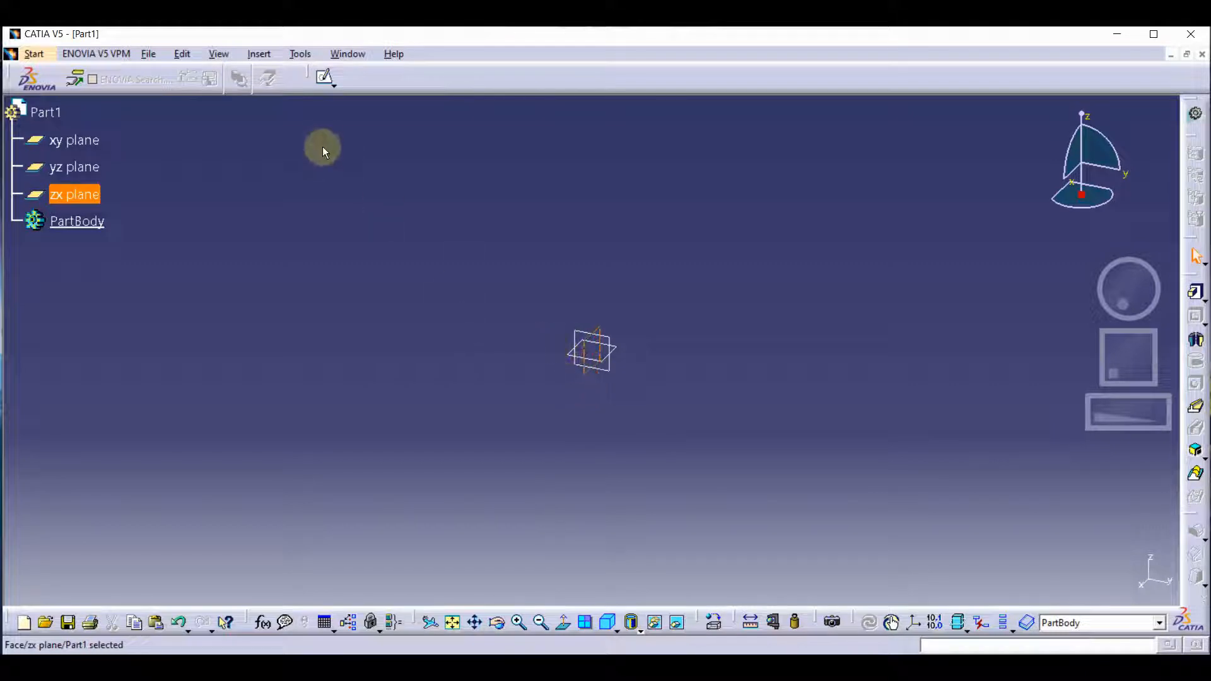
{"action": "left_click", "coordinate": [324, 77]}
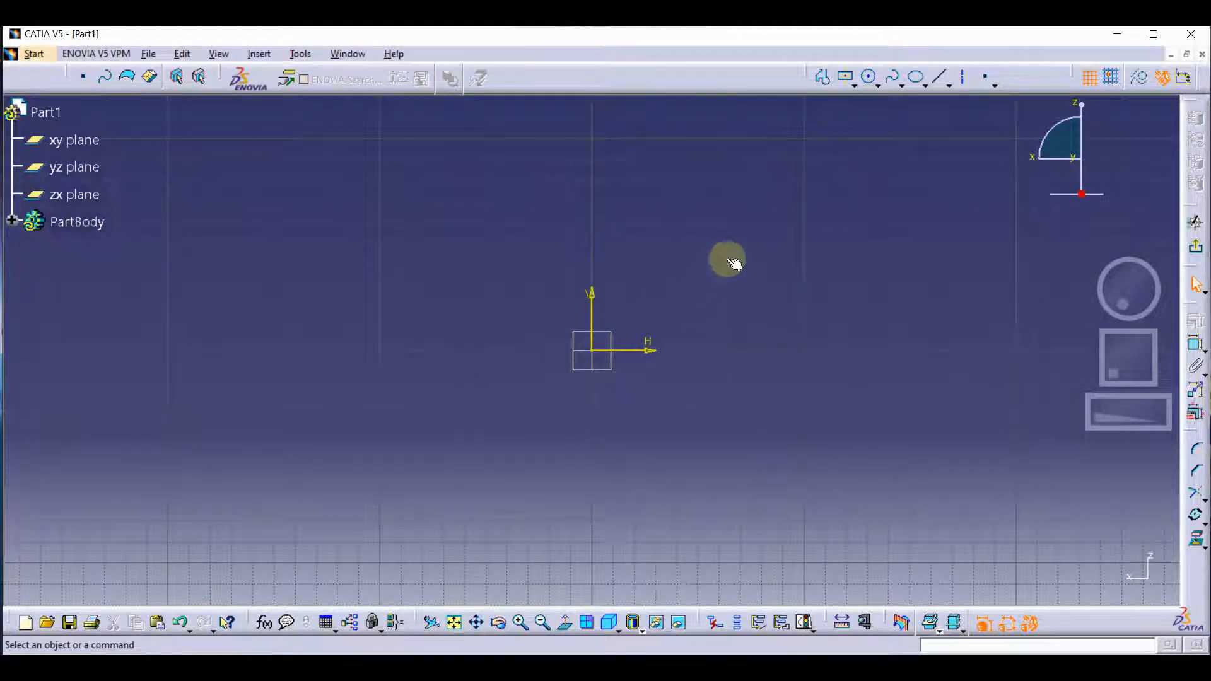
Sketch a closed stepped T-shaped profile around the origin, upper block about 178 by 71 mm, lower block about 129 by 31 mm.
{"action": "left_click", "coordinate": [820, 88]}
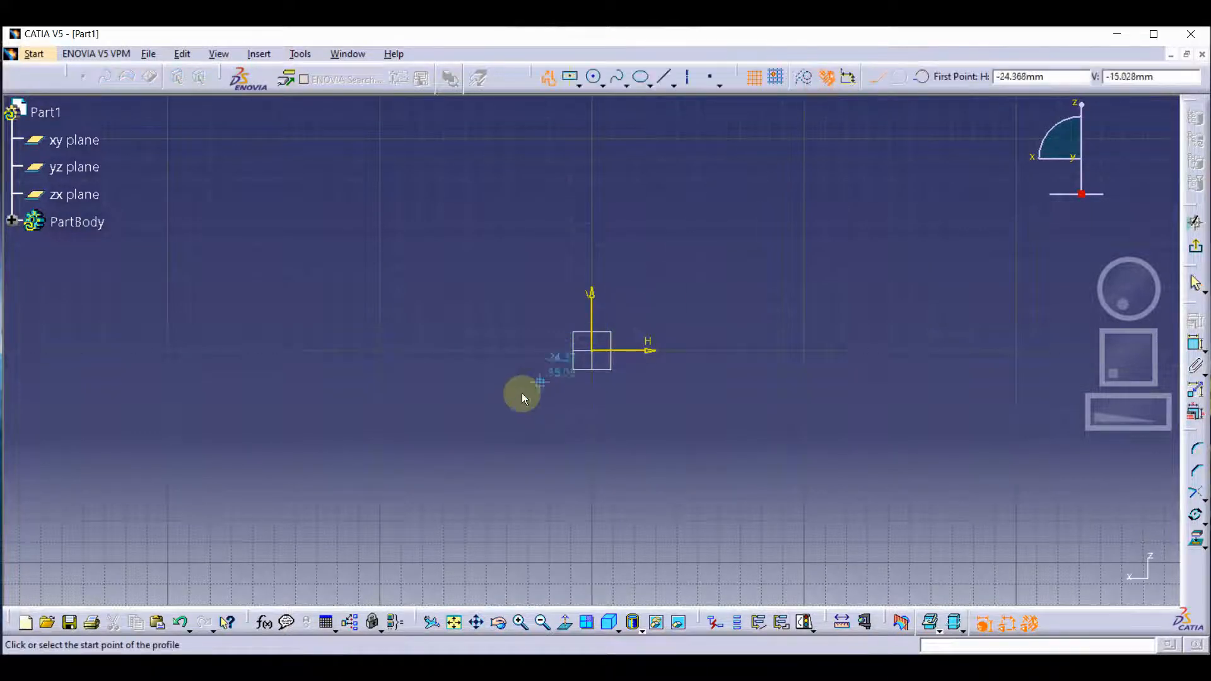
{"action": "left_click", "coordinate": [459, 423]}
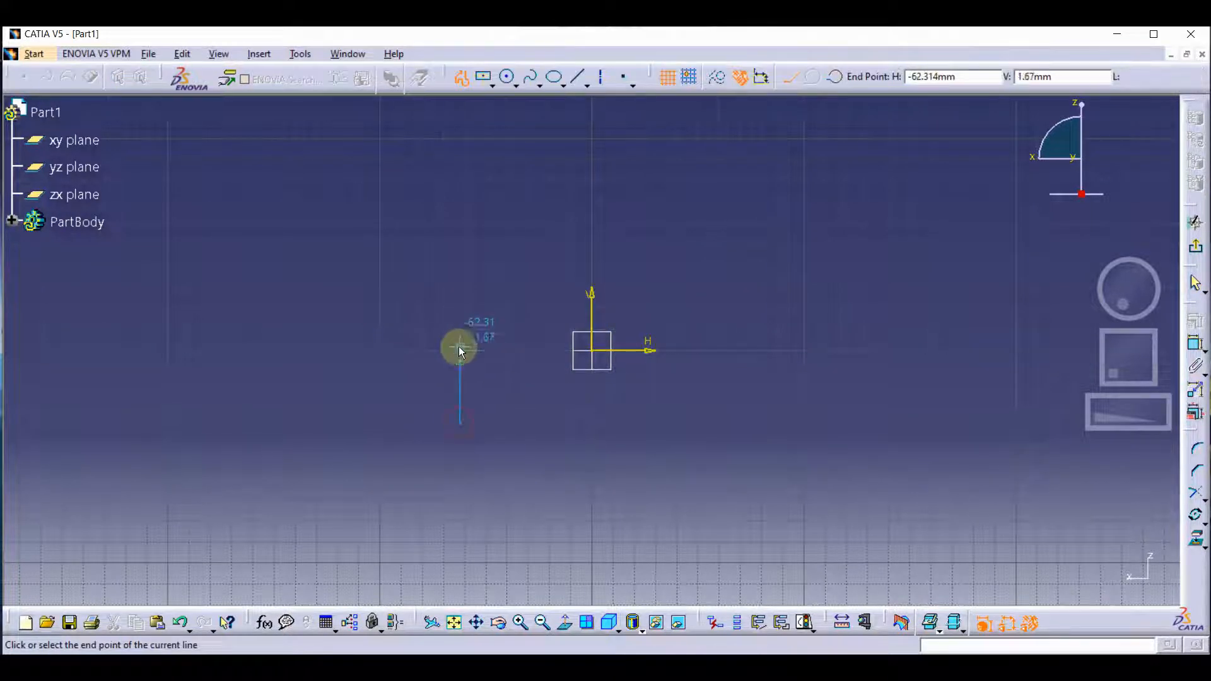
{"action": "left_click", "coordinate": [460, 359]}
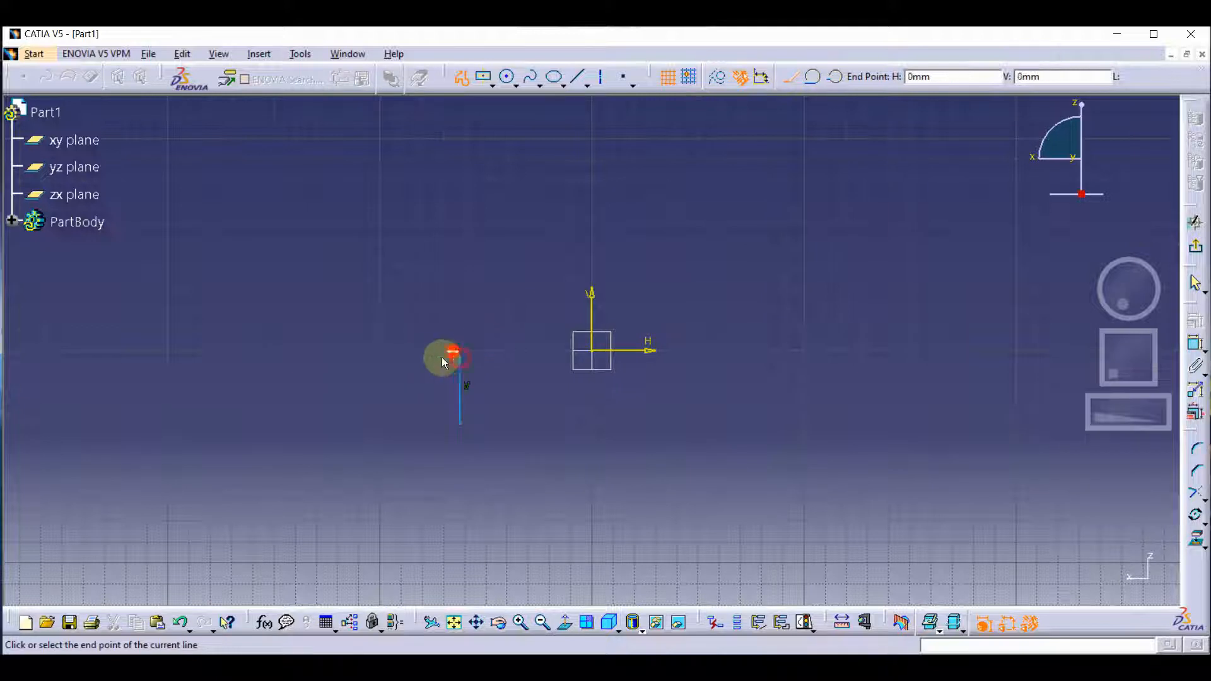
{"action": "left_click", "coordinate": [419, 358]}
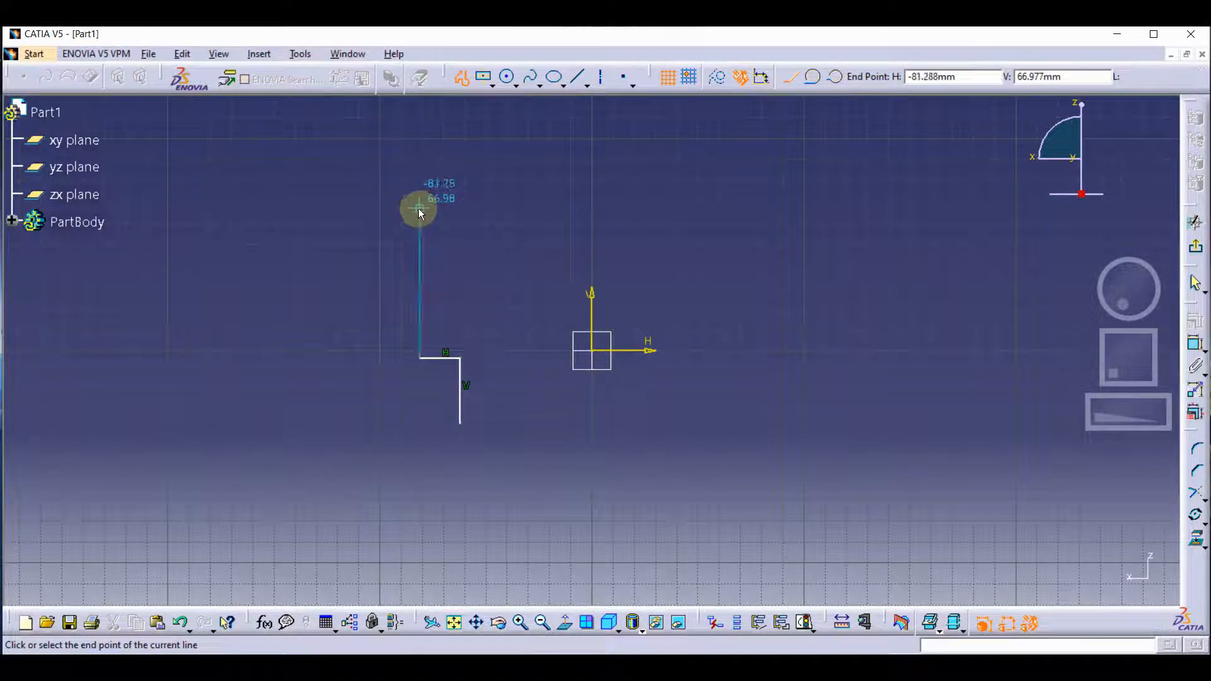
{"action": "left_click", "coordinate": [419, 208]}
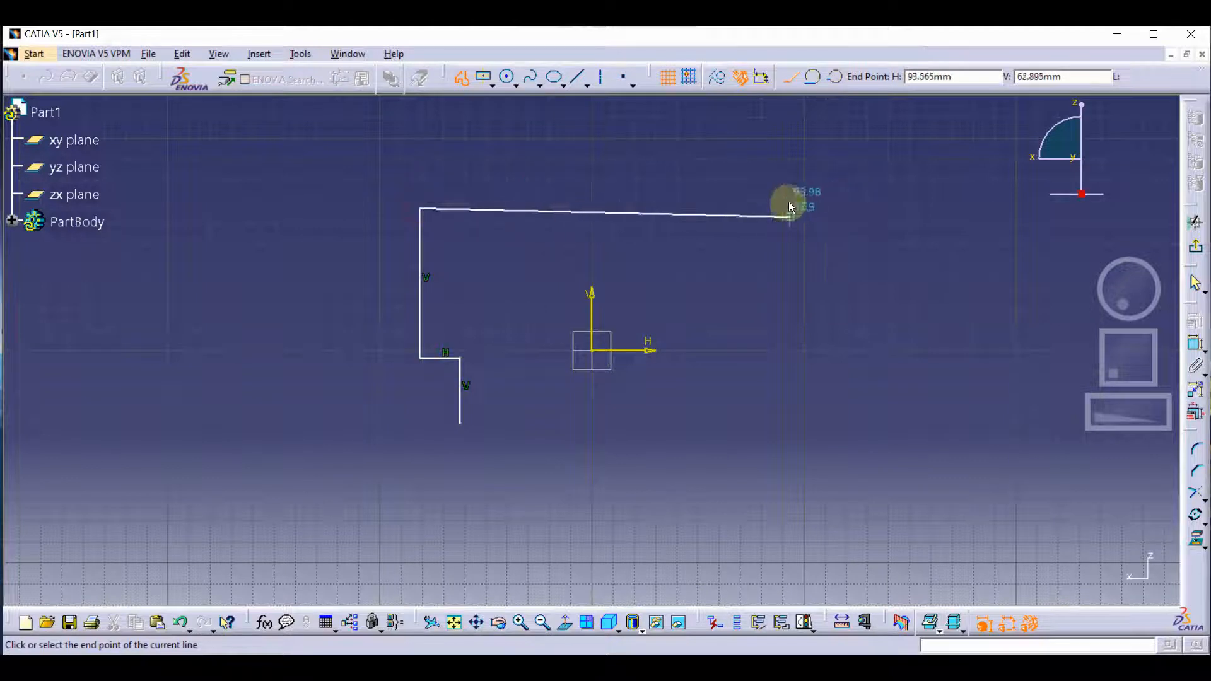
{"action": "left_click", "coordinate": [784, 222]}
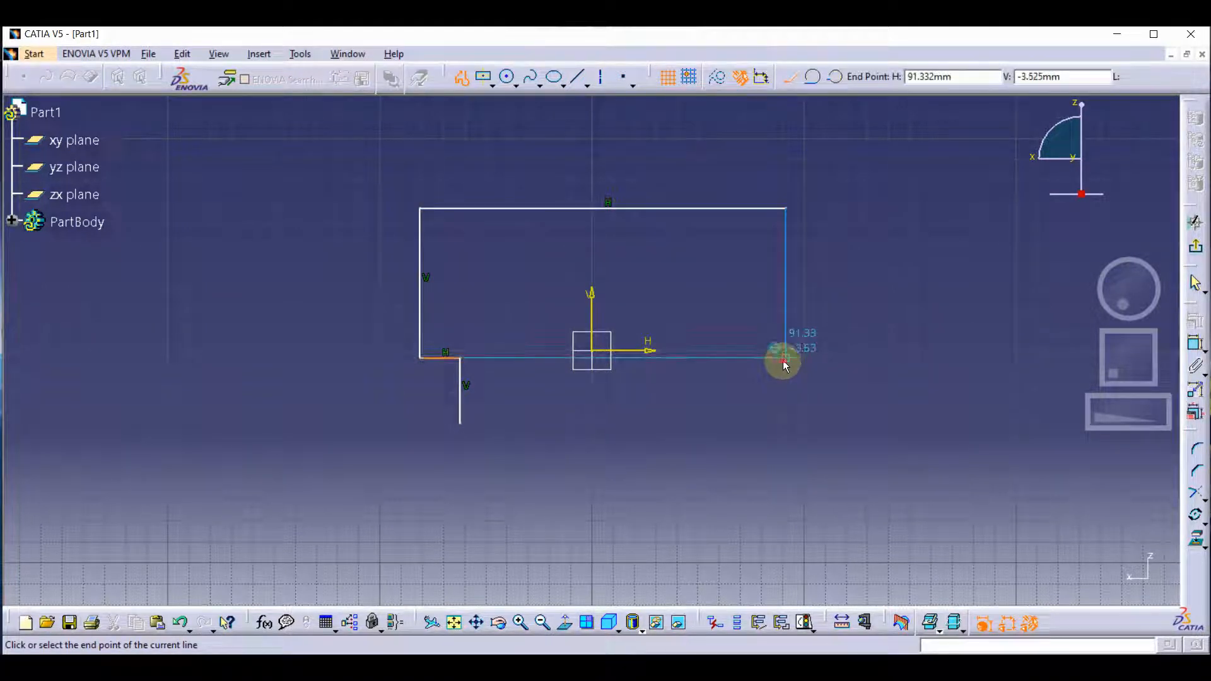
{"action": "left_click", "coordinate": [785, 359]}
{"action": "left_click", "coordinate": [732, 357]}
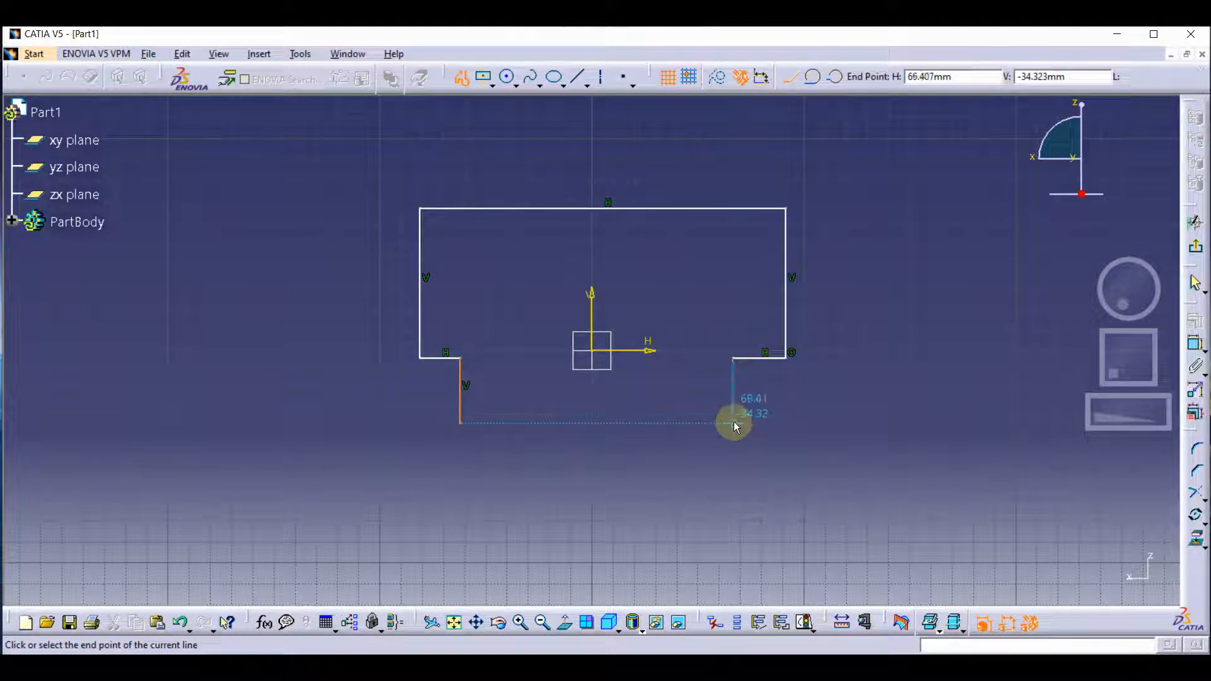
{"action": "left_click", "coordinate": [732, 423]}
{"action": "left_click", "coordinate": [460, 423]}
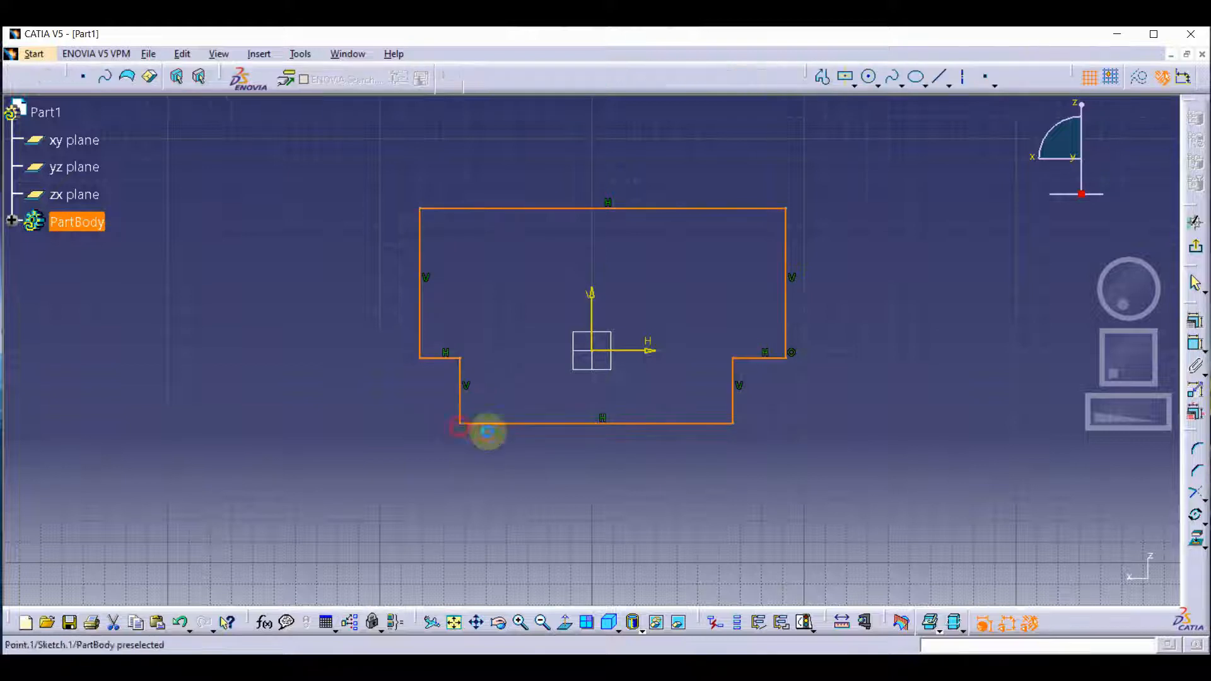
{"action": "left_click", "coordinate": [832, 483]}
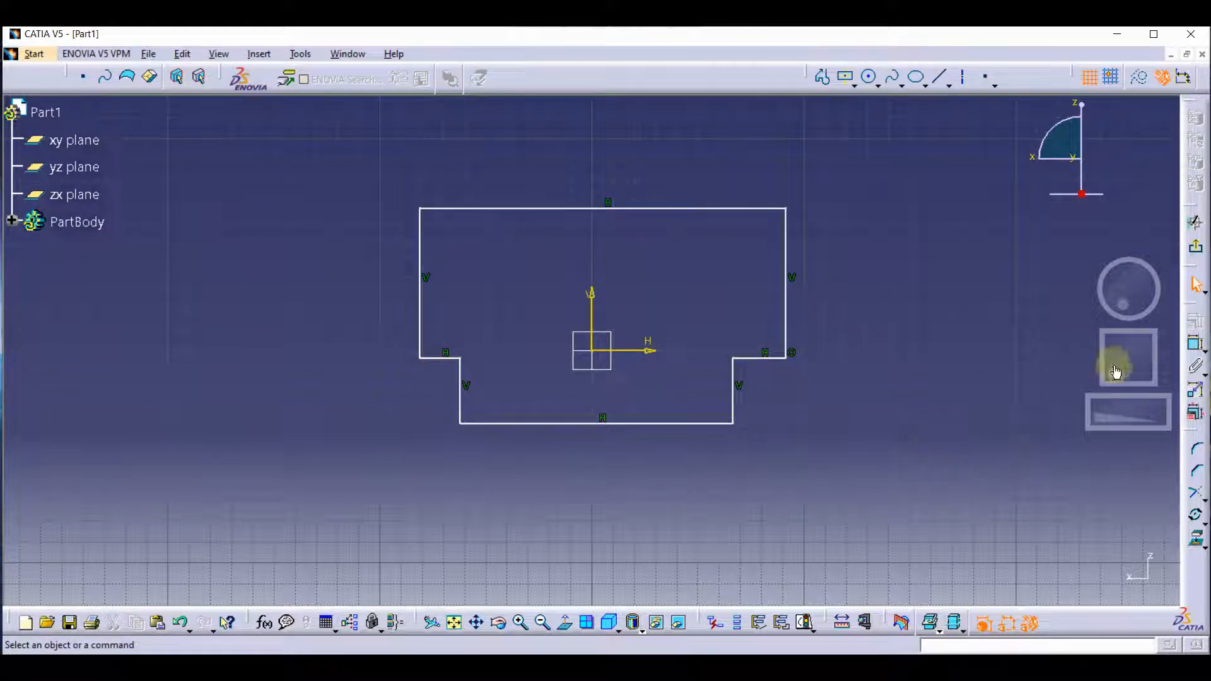
Dimension the height of the upper block's right edge and the width of the right shoulder.
{"action": "left_click", "coordinate": [1192, 348]}
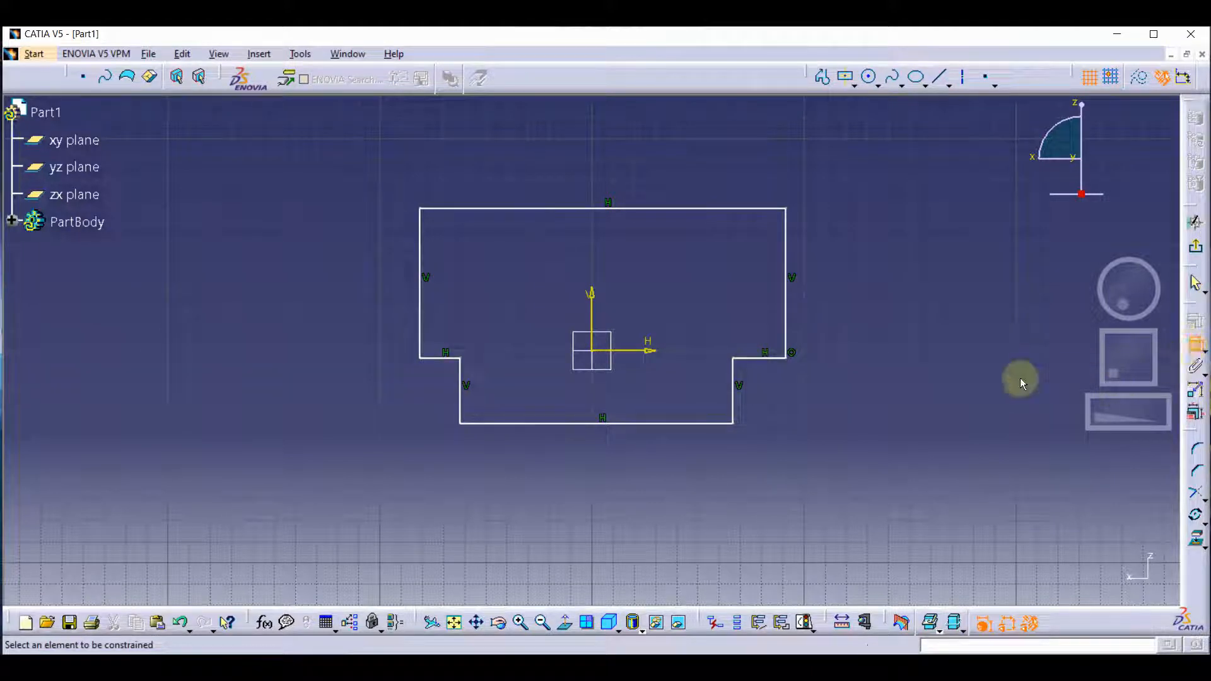
{"action": "left_click", "coordinate": [788, 312]}
{"action": "left_click", "coordinate": [844, 316]}
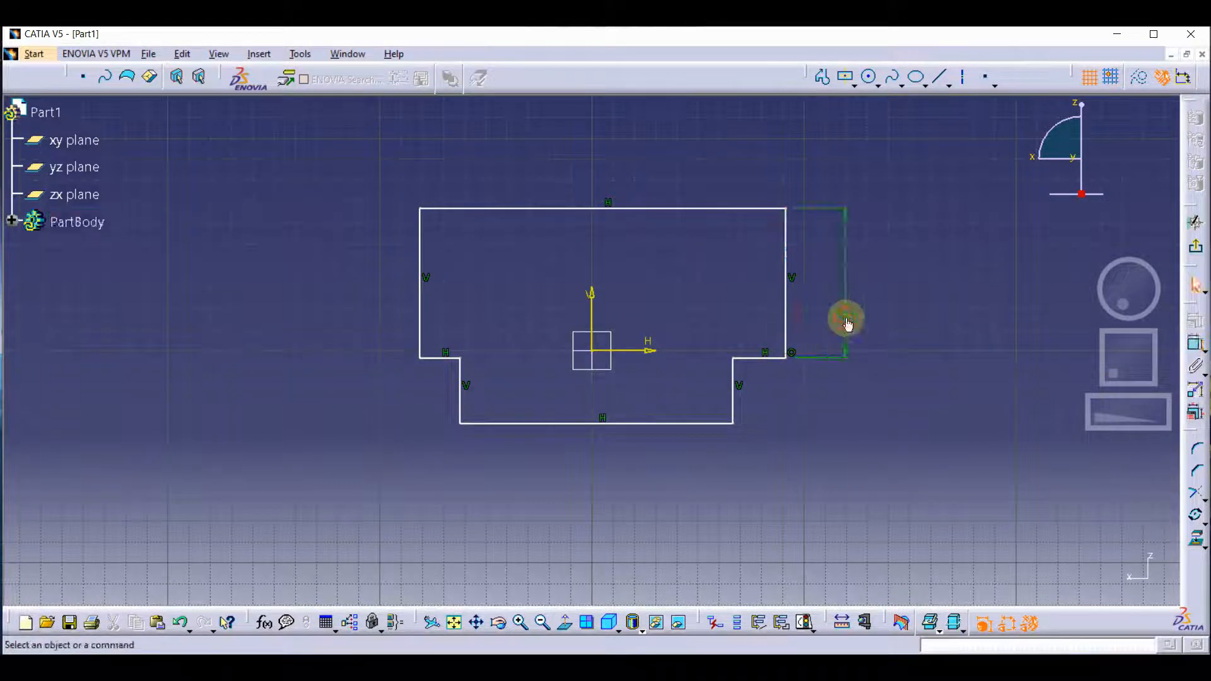
{"action": "left_click", "coordinate": [1199, 347]}
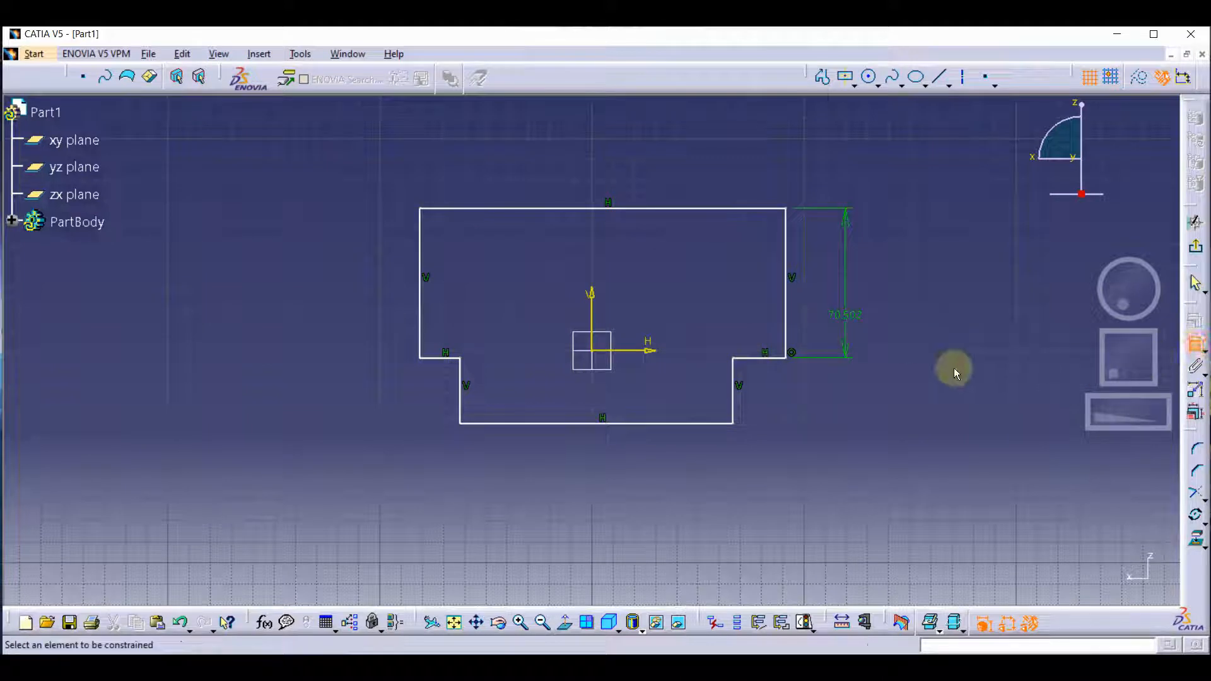
{"action": "left_click", "coordinate": [756, 358]}
{"action": "left_click", "coordinate": [757, 320]}
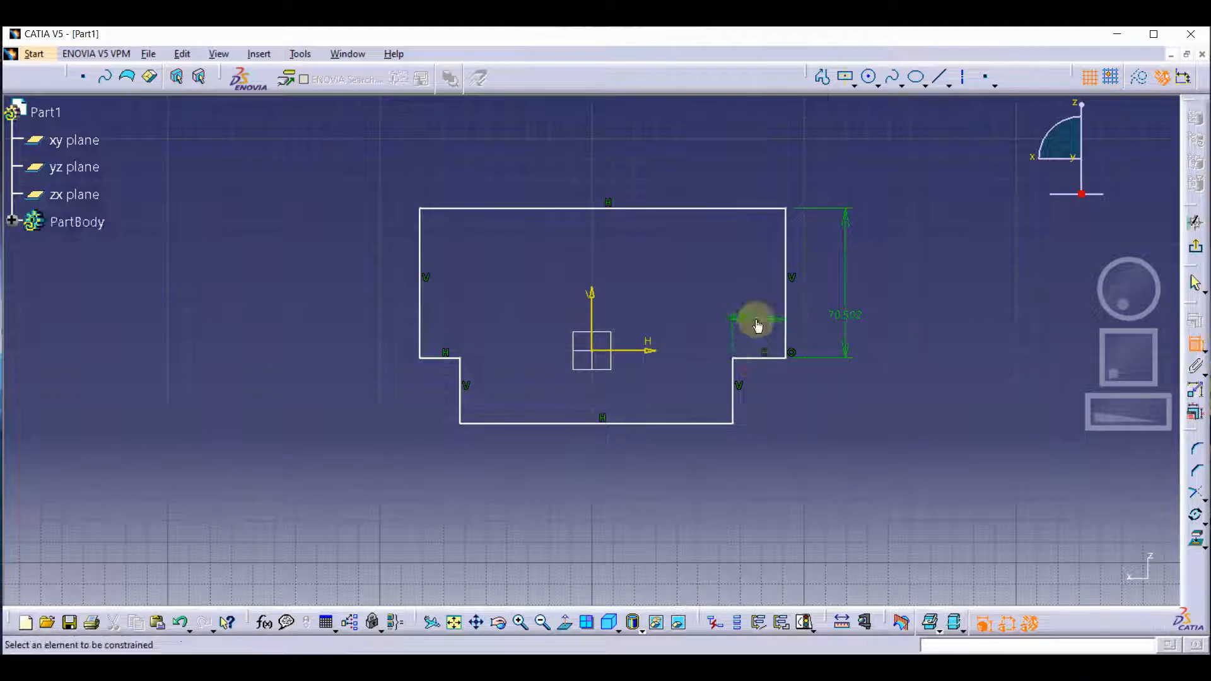
Dimension the bottom edge's width, the lower block's left edge height and the left shoulder's width.
{"action": "left_click", "coordinate": [695, 423]}
{"action": "left_click", "coordinate": [685, 459]}
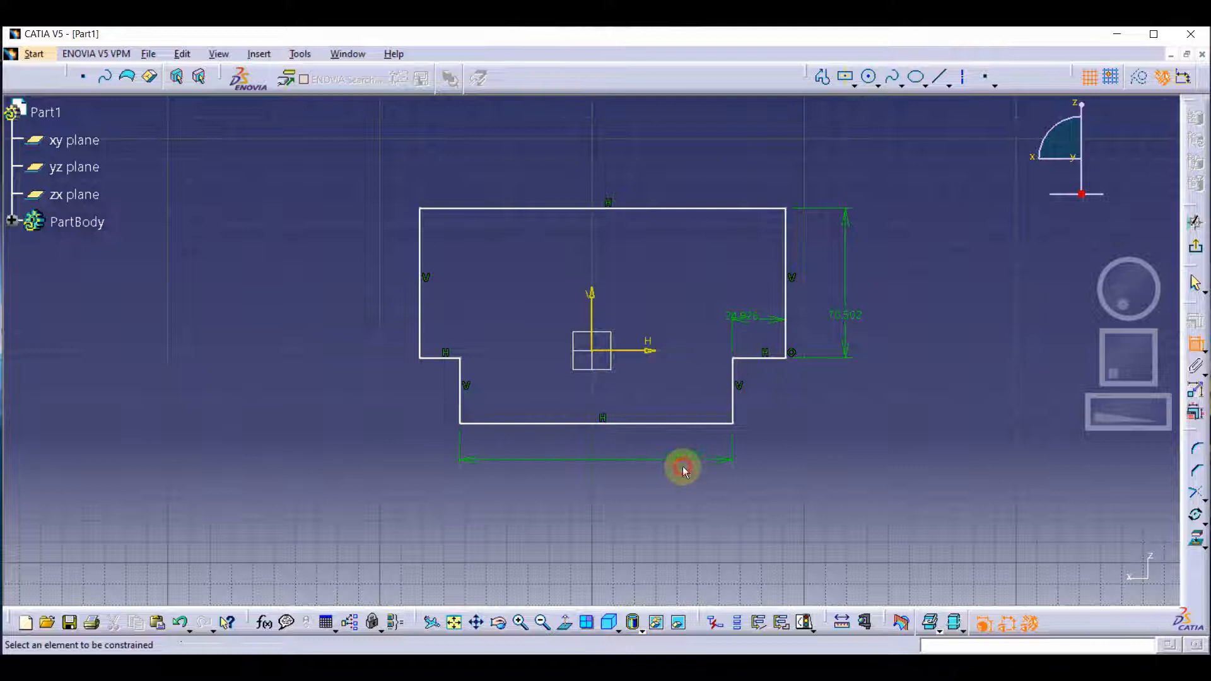
{"action": "left_click", "coordinate": [459, 398]}
{"action": "left_click", "coordinate": [433, 401]}
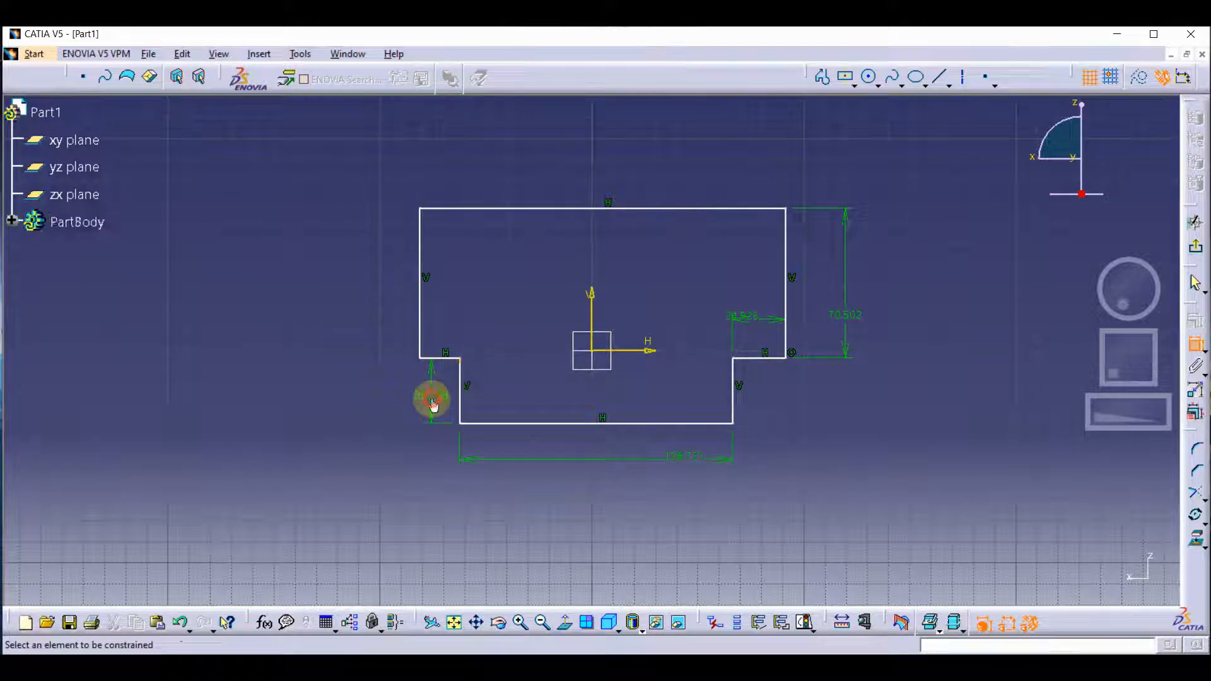
{"action": "left_click", "coordinate": [441, 357]}
{"action": "left_click", "coordinate": [449, 337]}
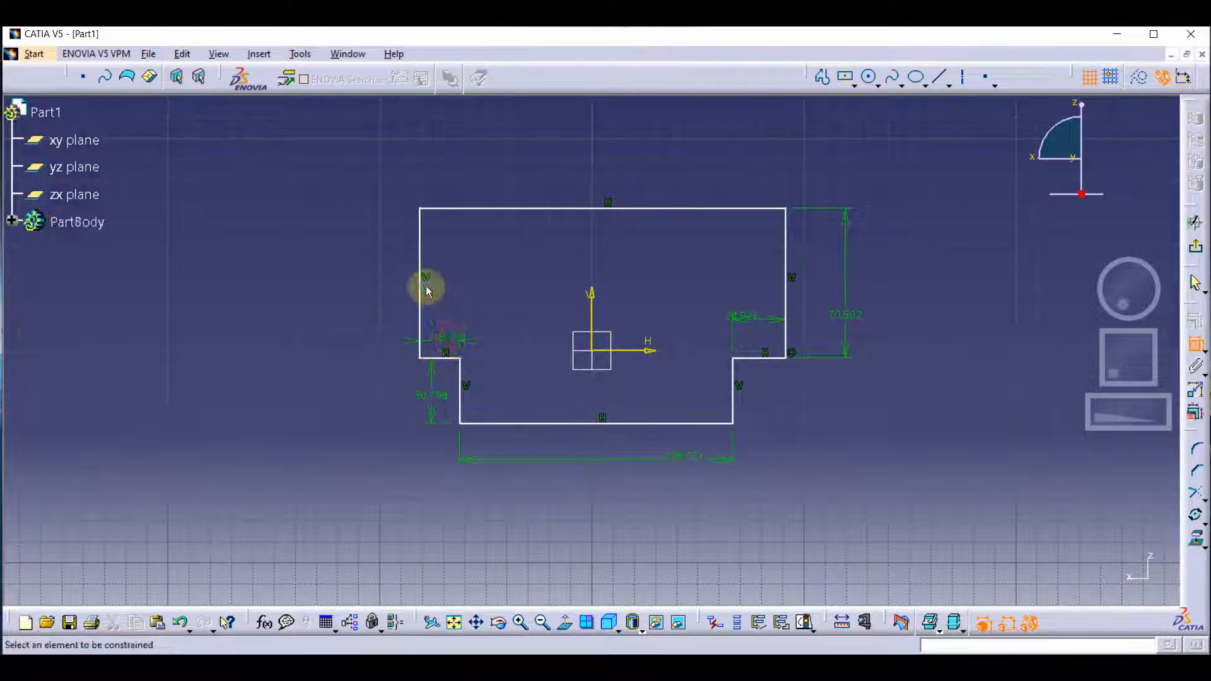
Try dimensioning the upper block's left vertical edge, and delete that redundant dimension.
{"action": "left_click", "coordinate": [420, 284]}
{"action": "left_click", "coordinate": [346, 289]}
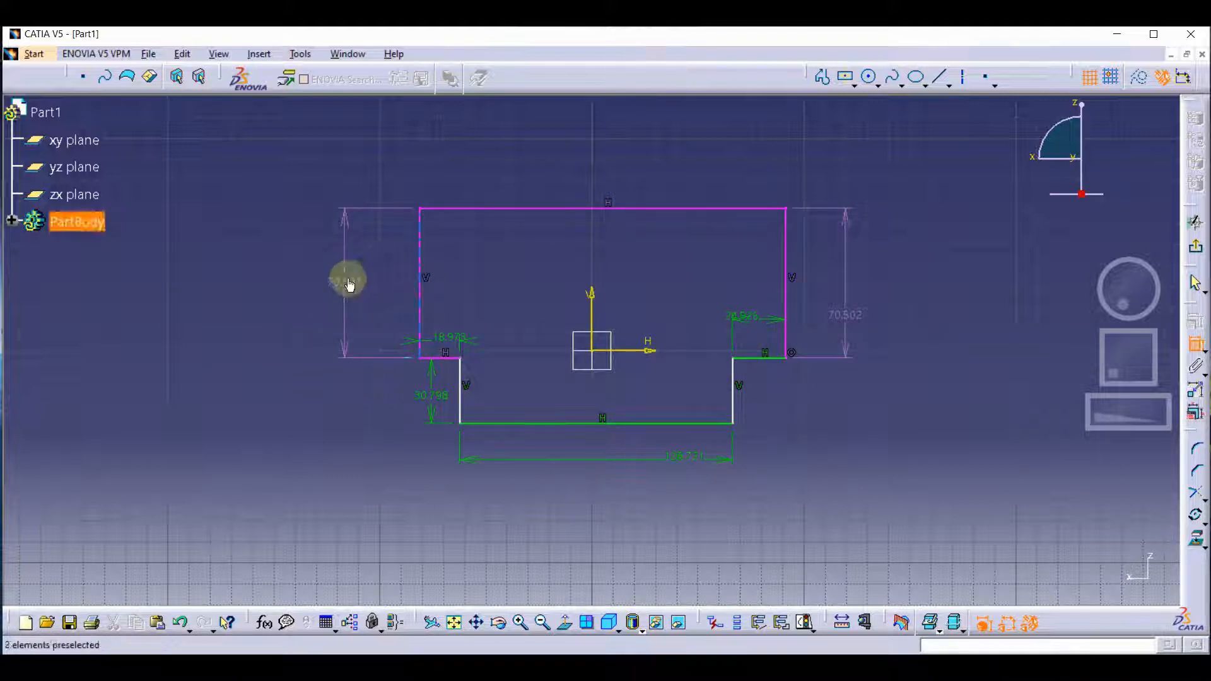
{"action": "left_click", "coordinate": [349, 282]}
{"action": "left_click", "coordinate": [340, 282]}
{"action": "right_click", "coordinate": [339, 277]}
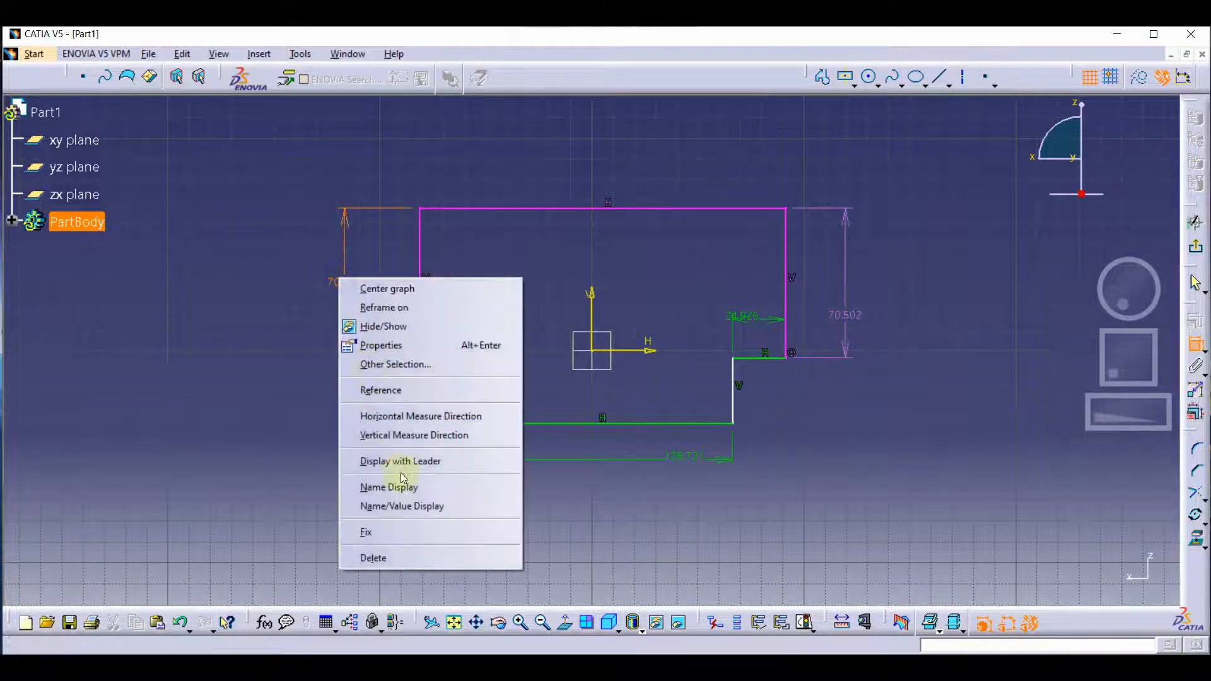
{"action": "left_click", "coordinate": [411, 556]}
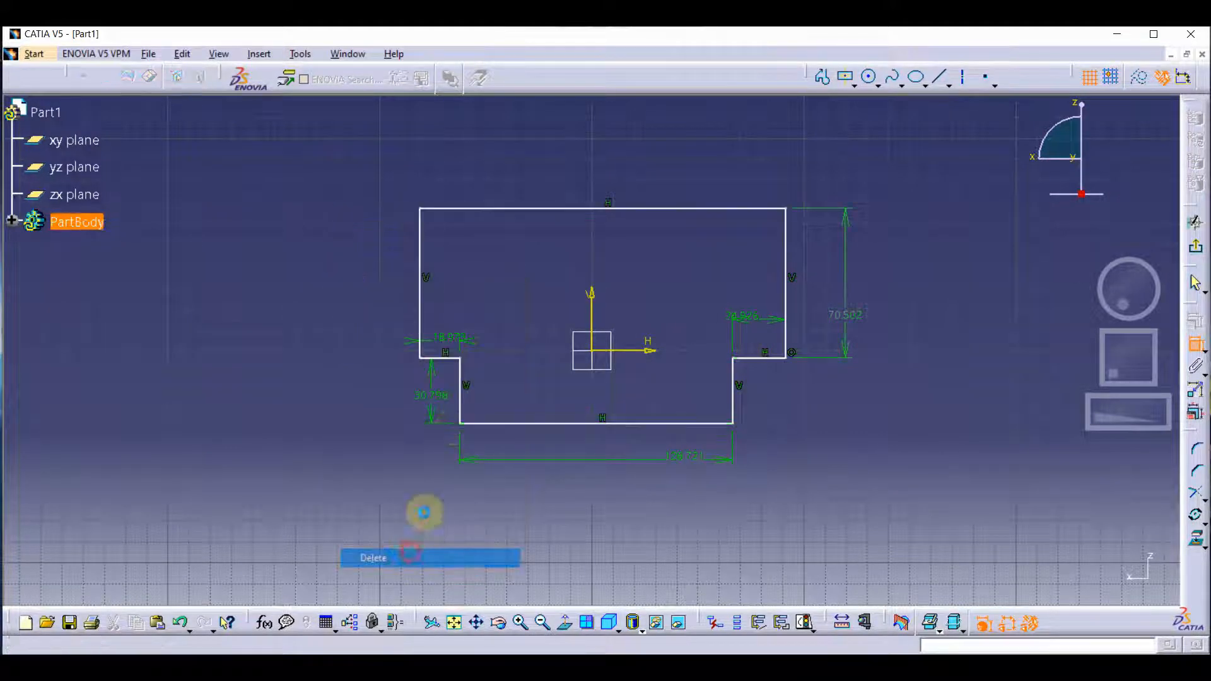
Try dimensioning the top edge's overall width, and delete that redundant dimension.
{"action": "left_click", "coordinate": [554, 207]}
{"action": "left_click", "coordinate": [557, 177]}
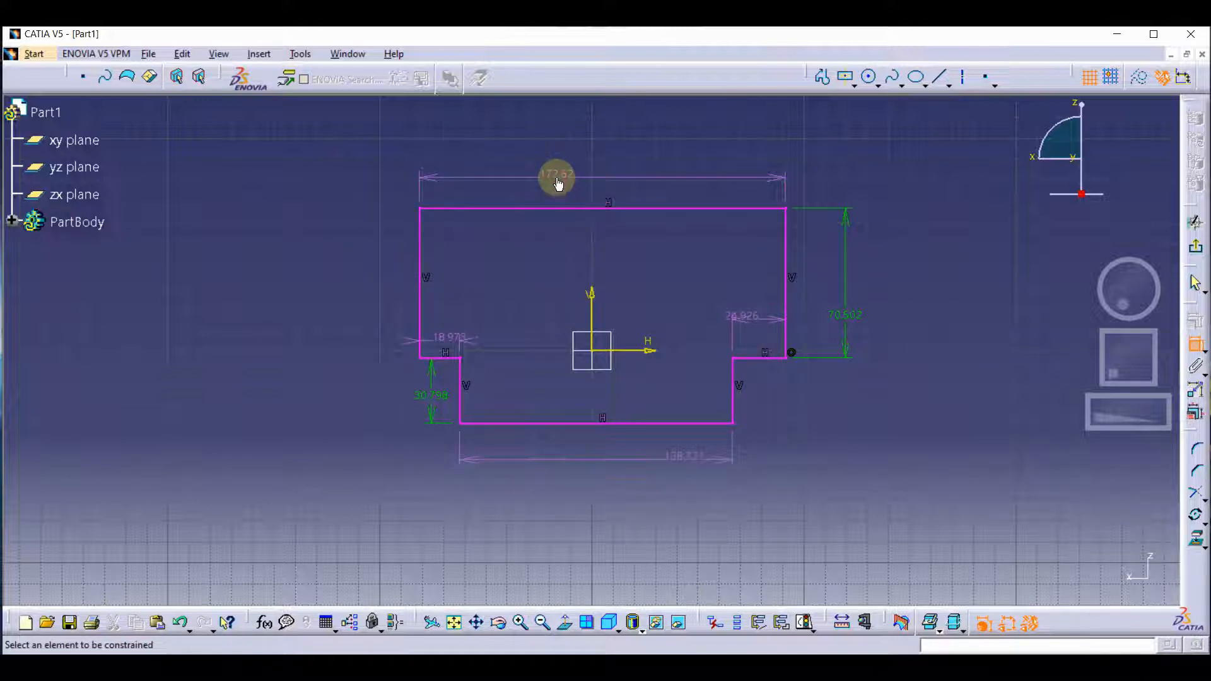
{"action": "left_click", "coordinate": [558, 179]}
{"action": "right_click", "coordinate": [558, 183]}
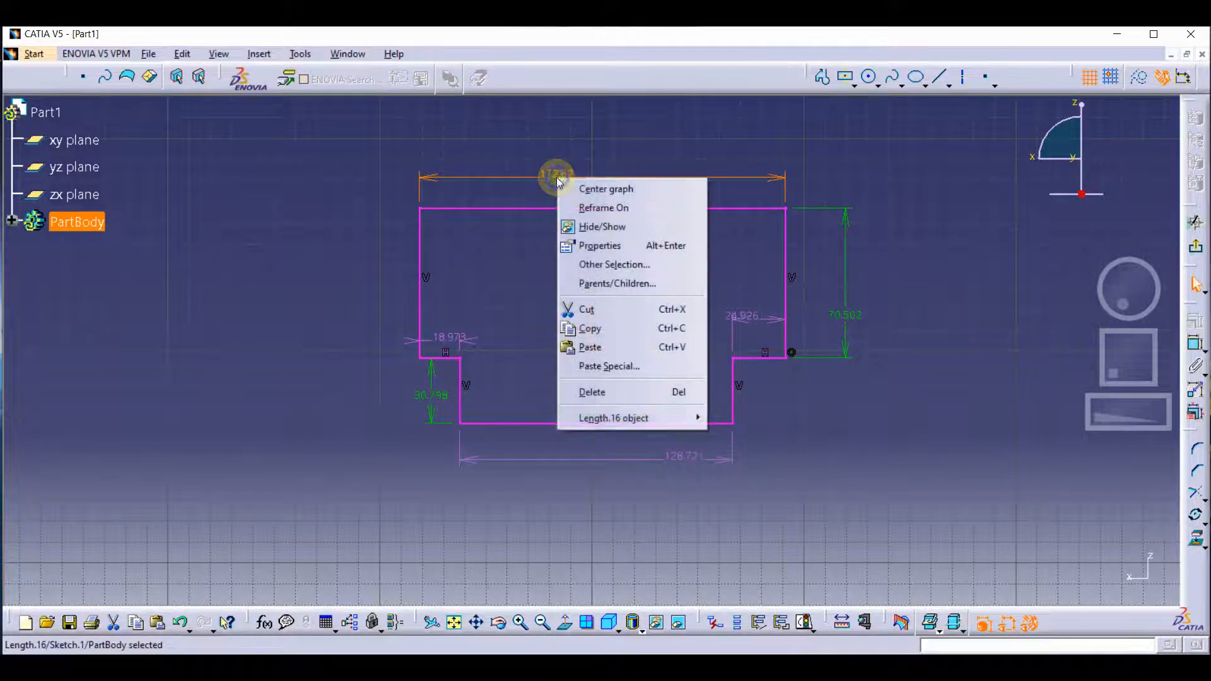
{"action": "left_click", "coordinate": [596, 394]}
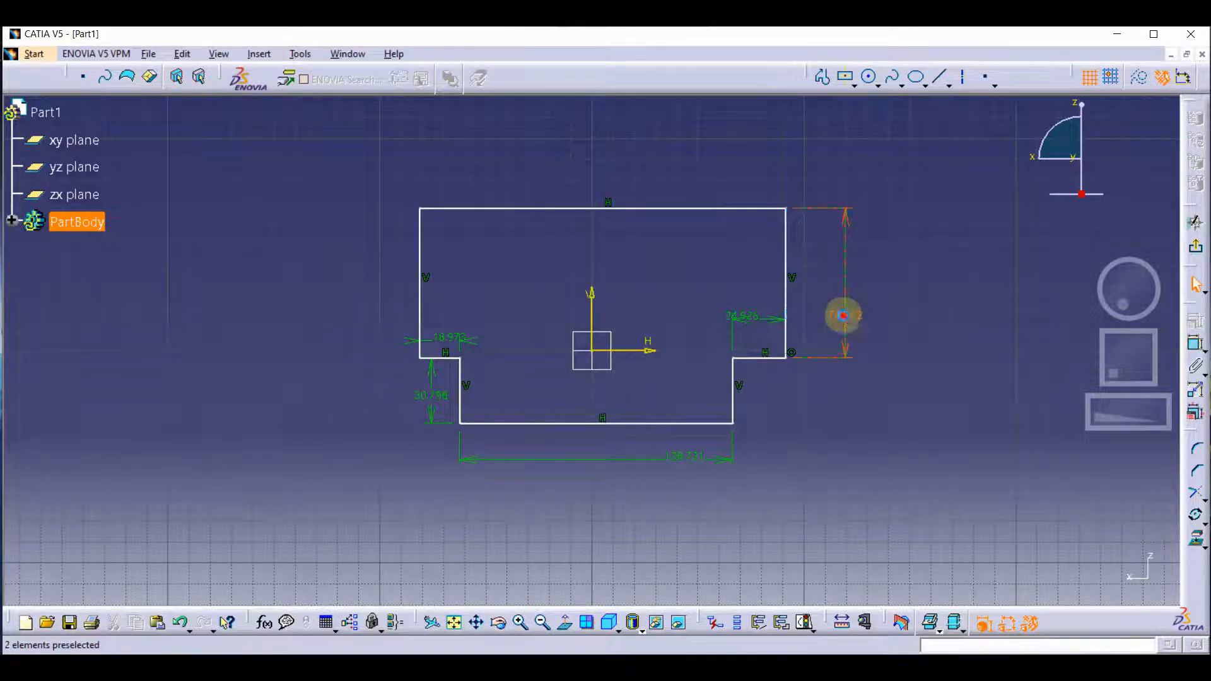
Set the upper block's height to 70 mm and the lower block's height to 30 mm.
{"action": "double_click", "coordinate": [843, 315]}
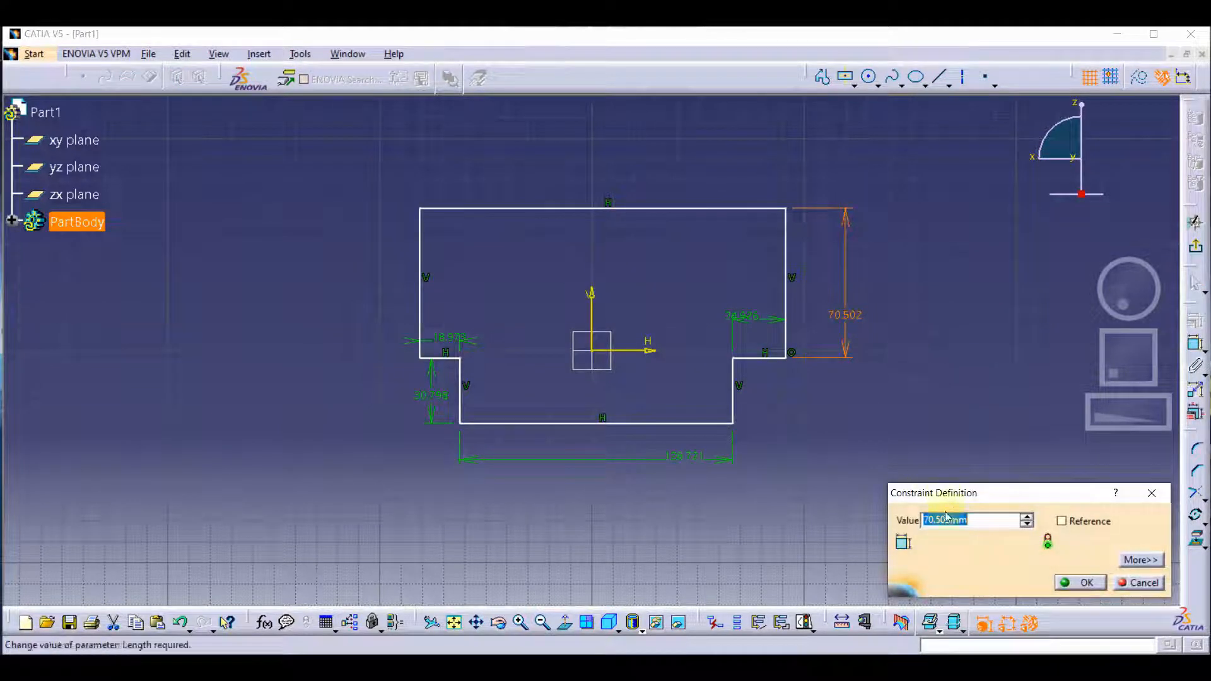
{"action": "type", "text": "70"}
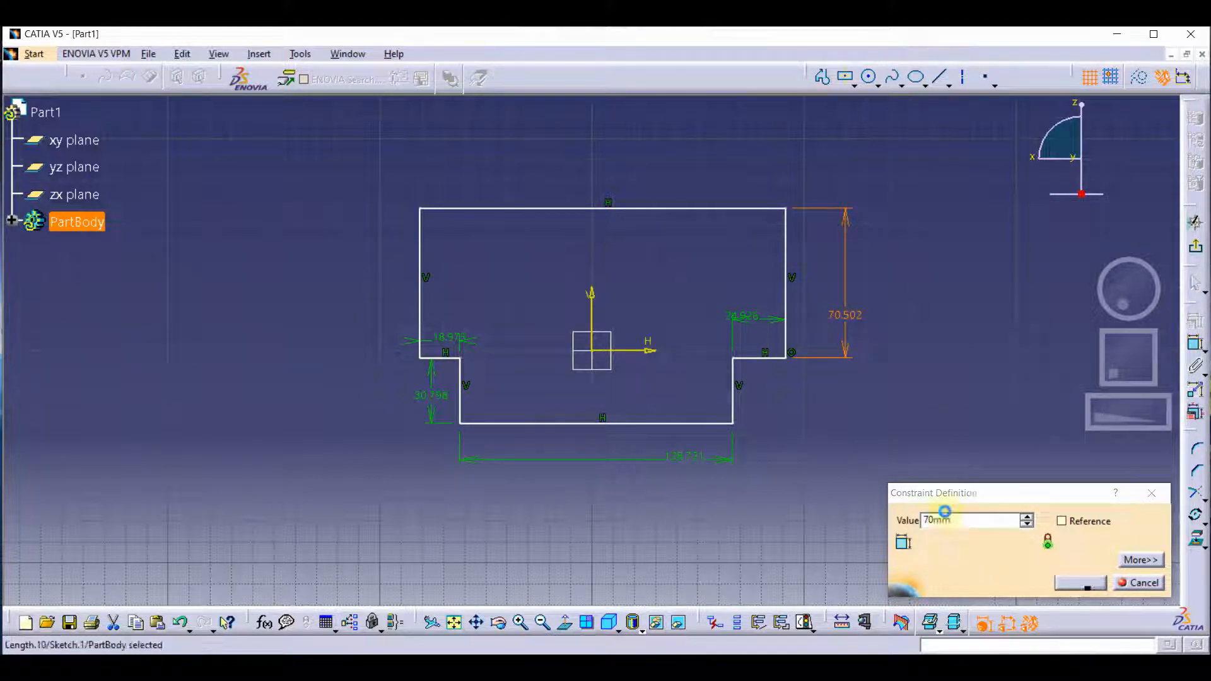
{"action": "key", "text": "Return"}
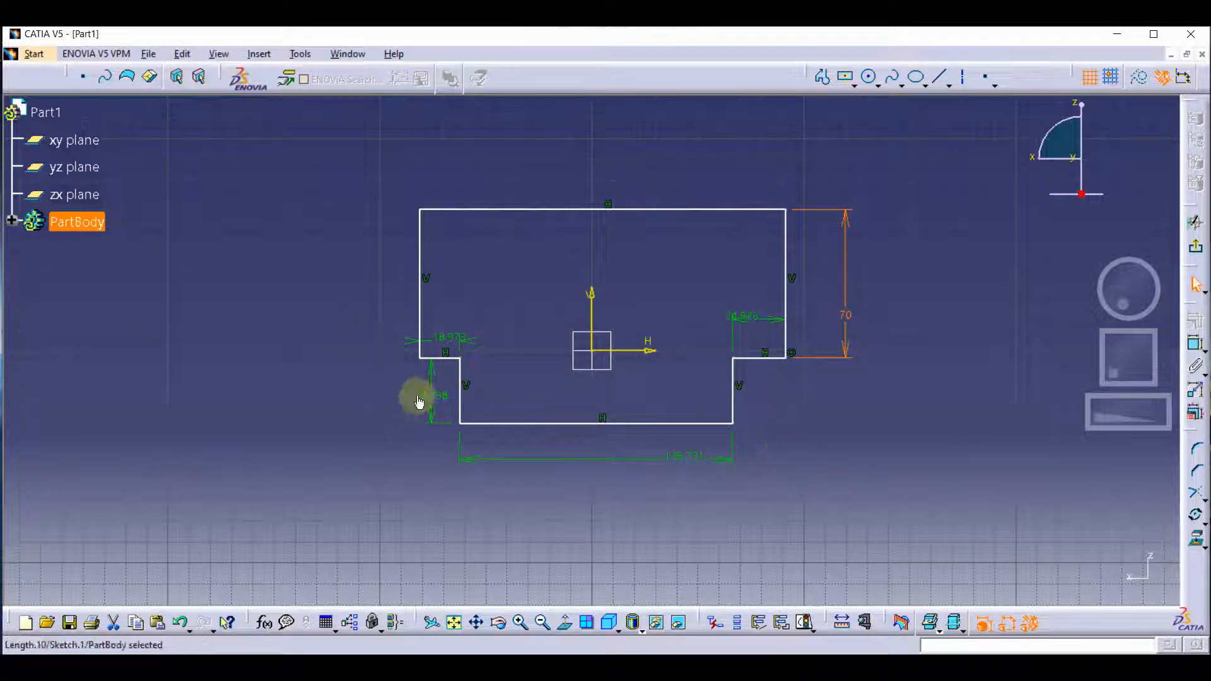
{"action": "double_click", "coordinate": [430, 399]}
{"action": "type", "text": "30"}
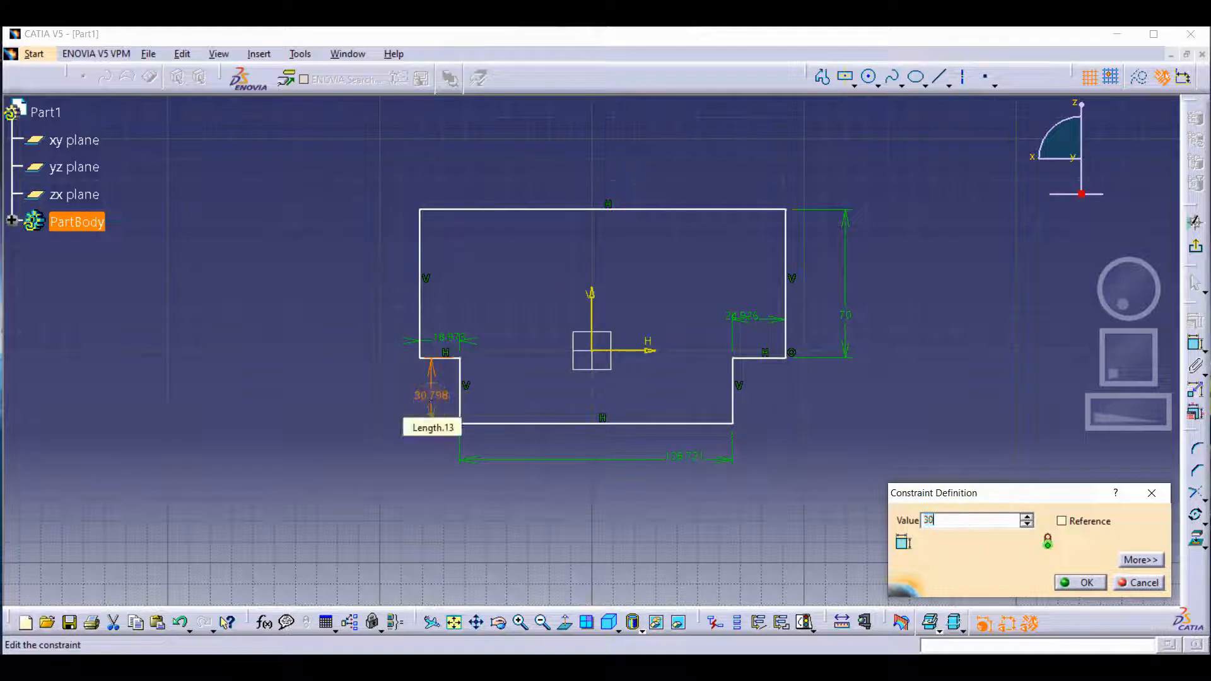
{"action": "key", "text": "Return"}
Set the widths of both the right and left shoulders to 25 mm.
{"action": "double_click", "coordinate": [757, 323]}
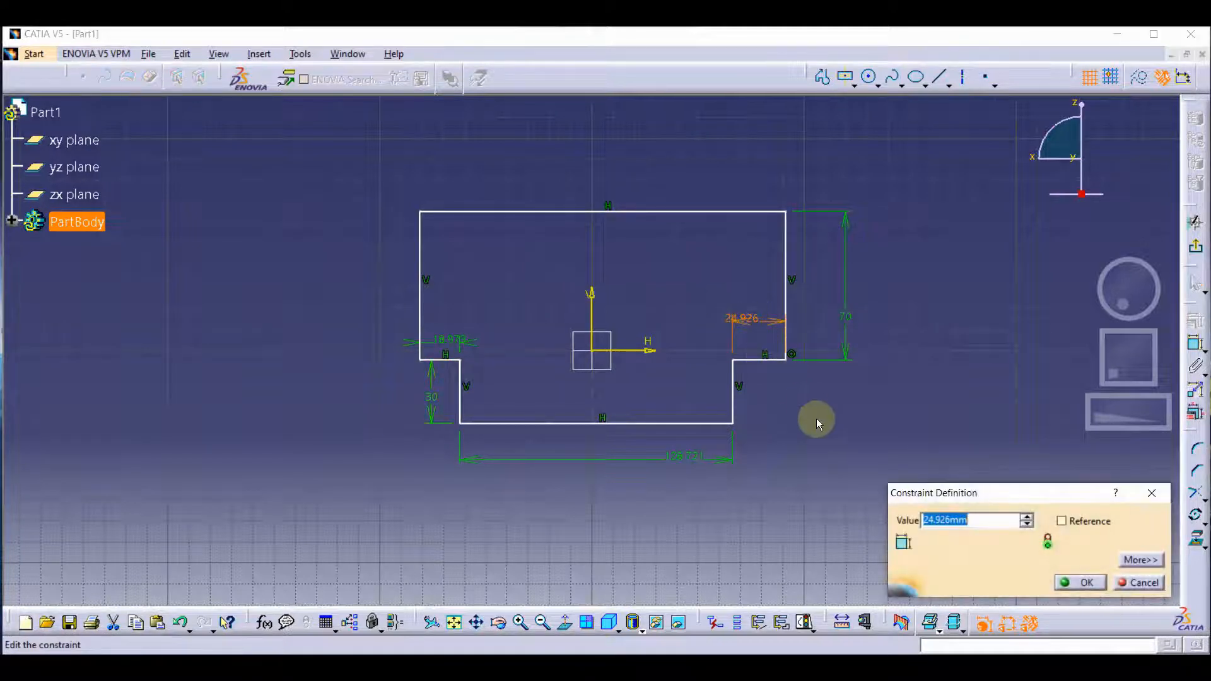
{"action": "type", "text": "25"}
{"action": "key", "text": "Return"}
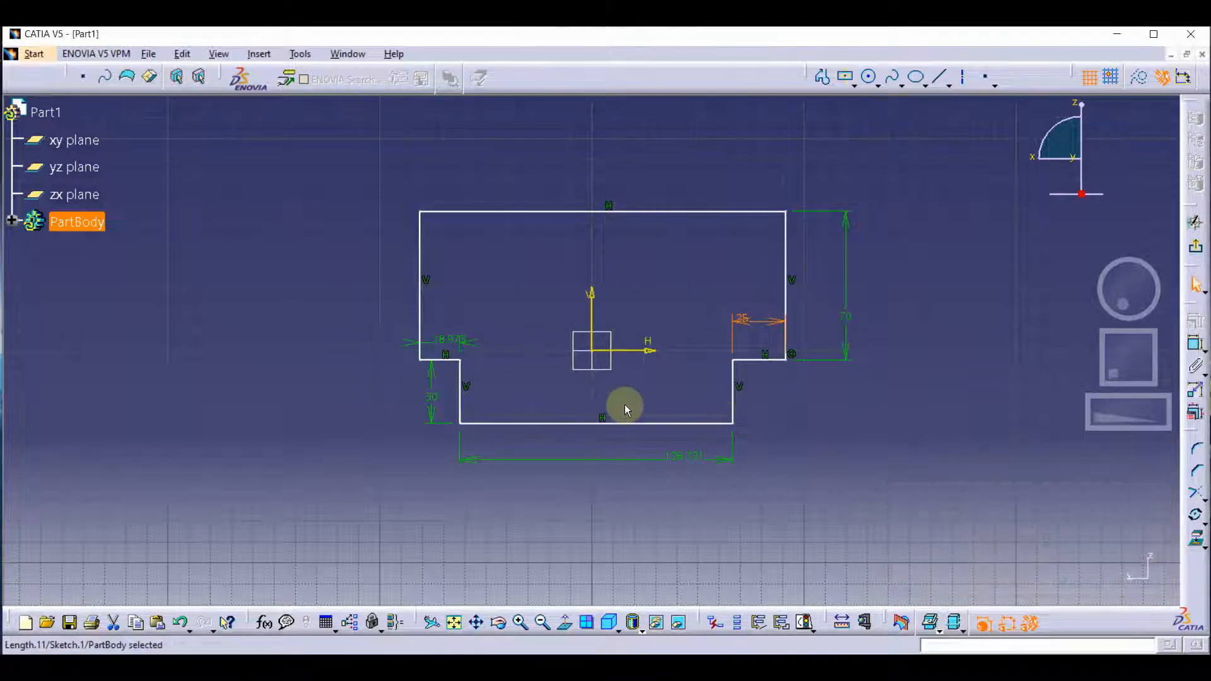
{"action": "double_click", "coordinate": [443, 338]}
{"action": "type", "text": "25"}
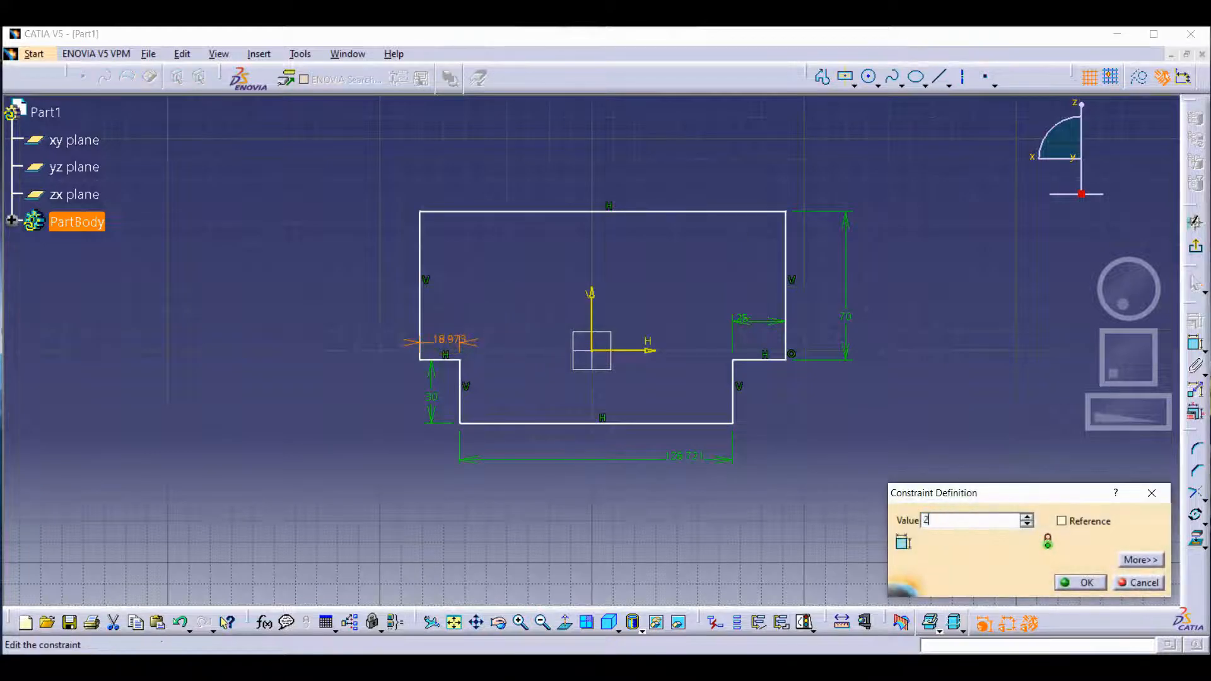
{"action": "key", "text": "Return"}
Set the bottom edge's width to 150 mm.
{"action": "double_click", "coordinate": [700, 463]}
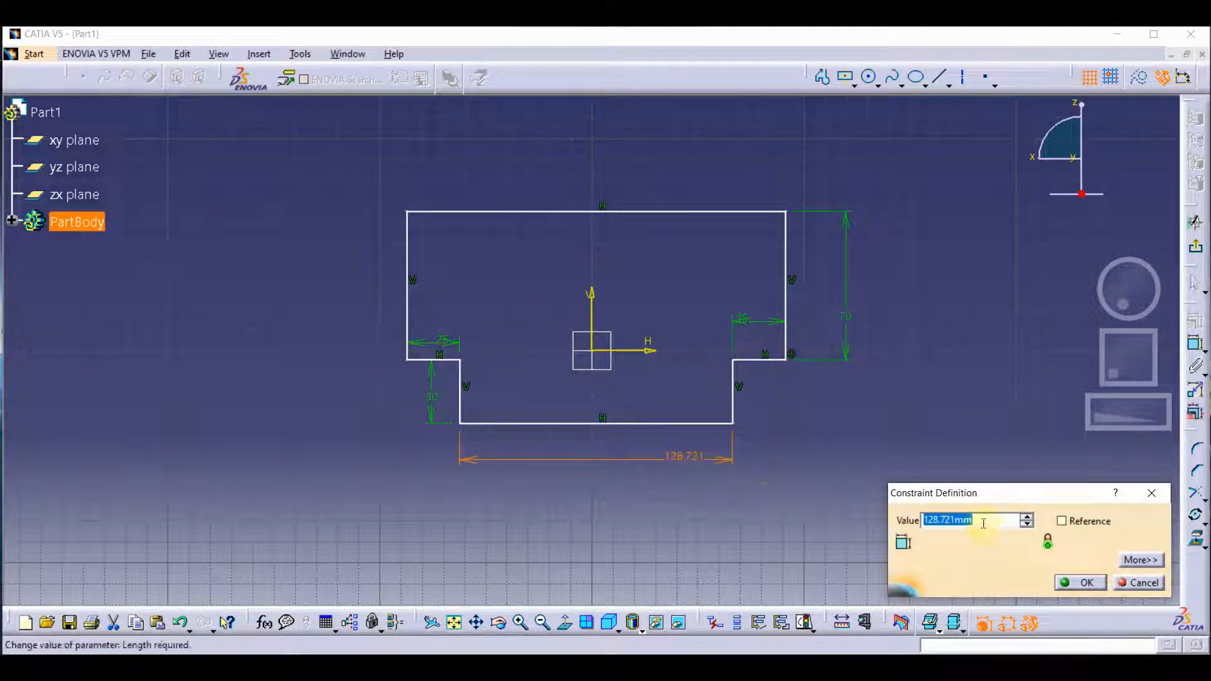
{"action": "type", "text": "130"}
{"action": "key", "text": "Return"}
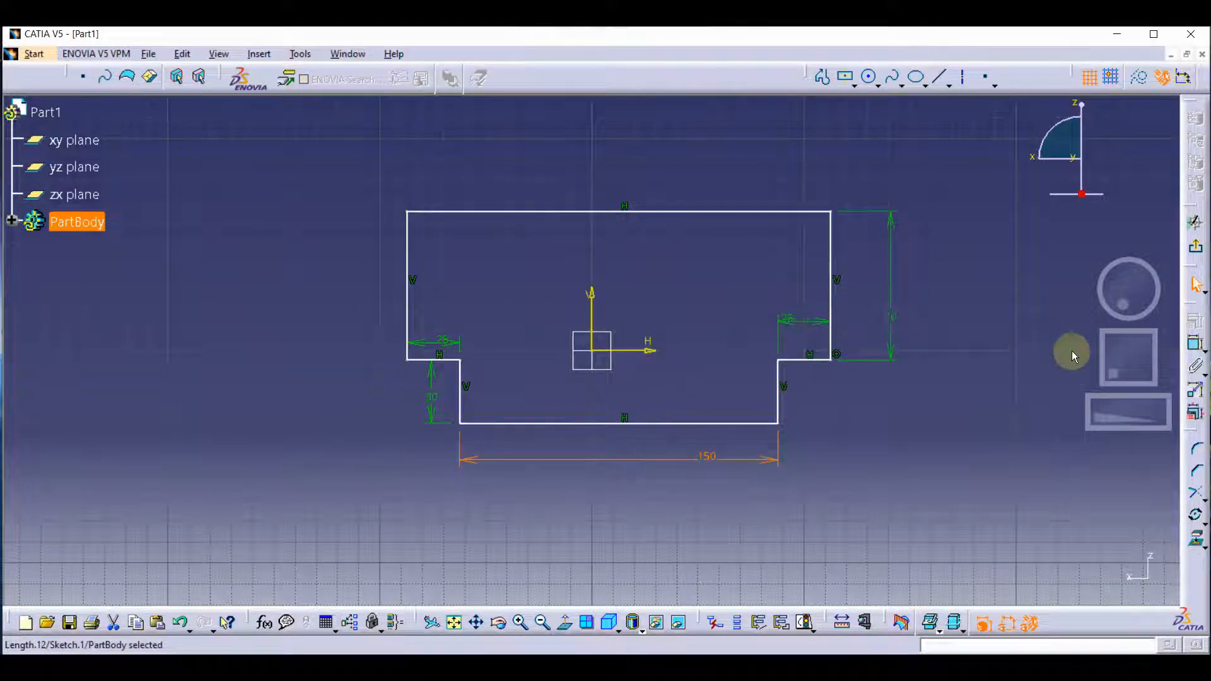
Dimension the profile's top edge from the horizontal axis and set the distance to 50 mm.
{"action": "left_click", "coordinate": [1192, 346]}
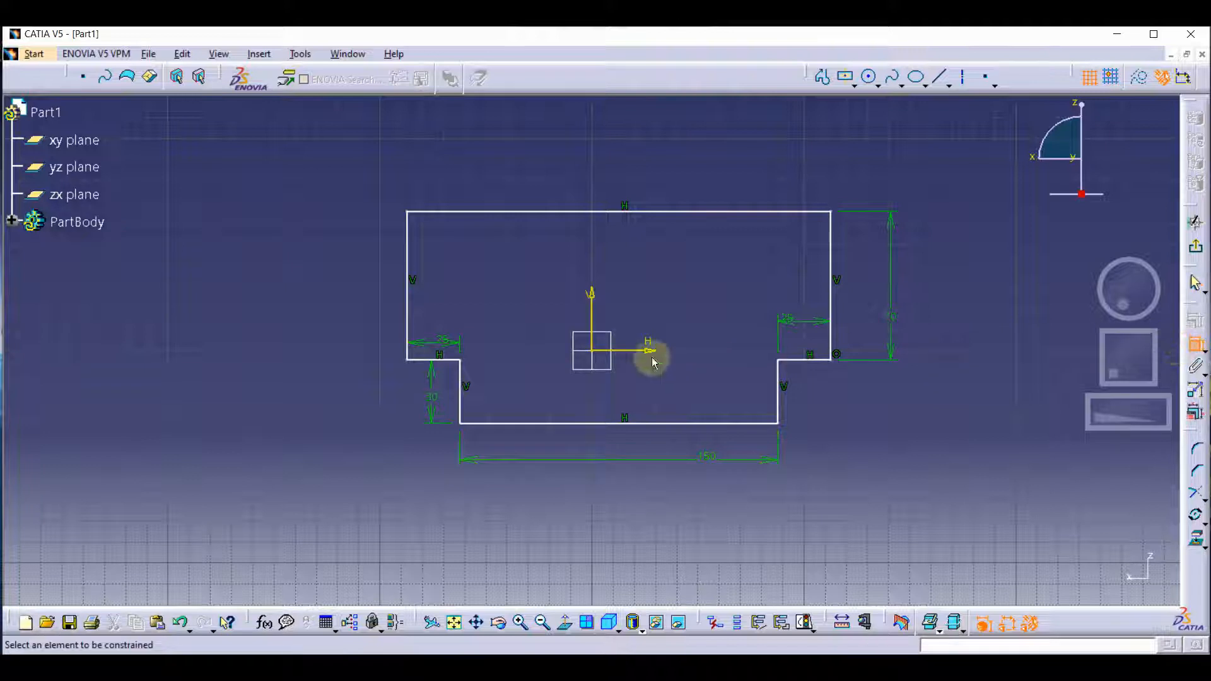
{"action": "left_click", "coordinate": [624, 351]}
{"action": "left_click", "coordinate": [636, 213]}
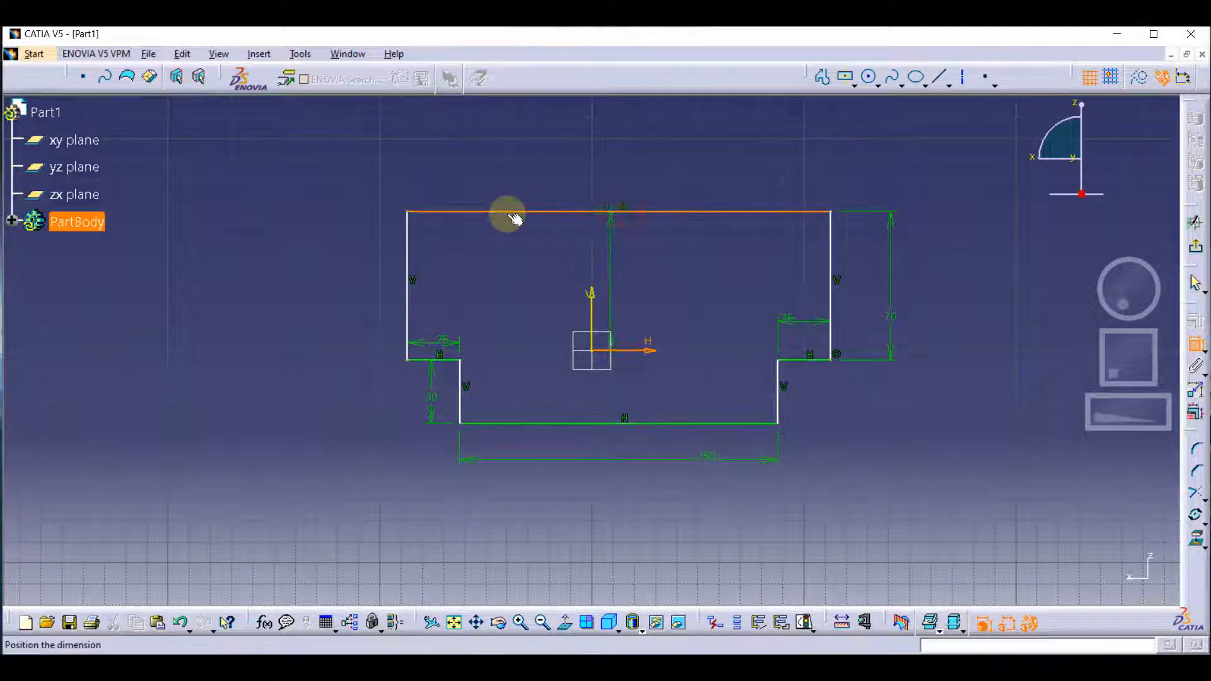
{"action": "left_click", "coordinate": [315, 214]}
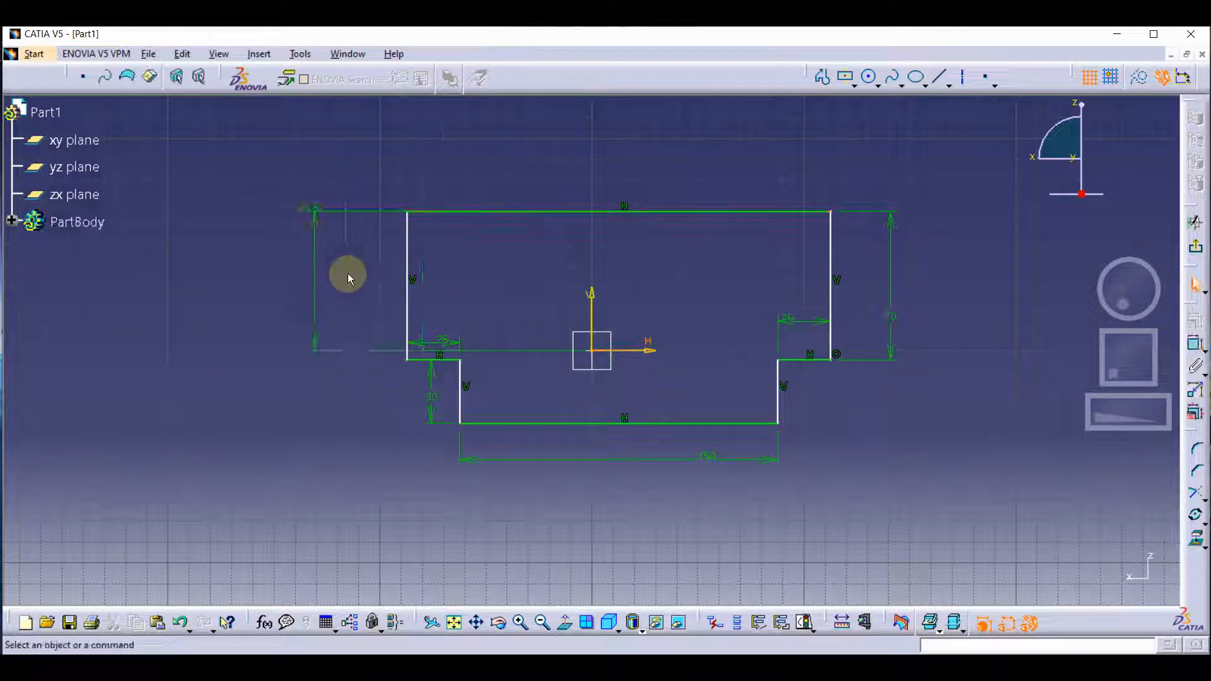
{"action": "double_click", "coordinate": [313, 206]}
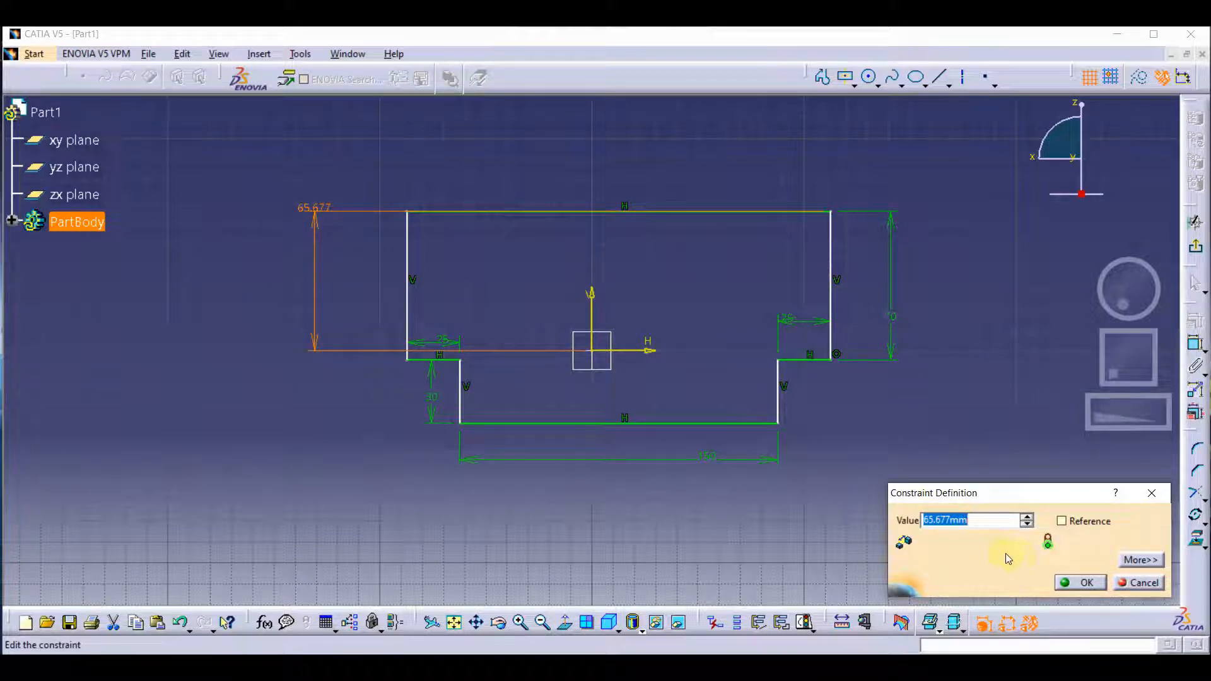
{"action": "type", "text": "50"}
{"action": "key", "text": "Return"}
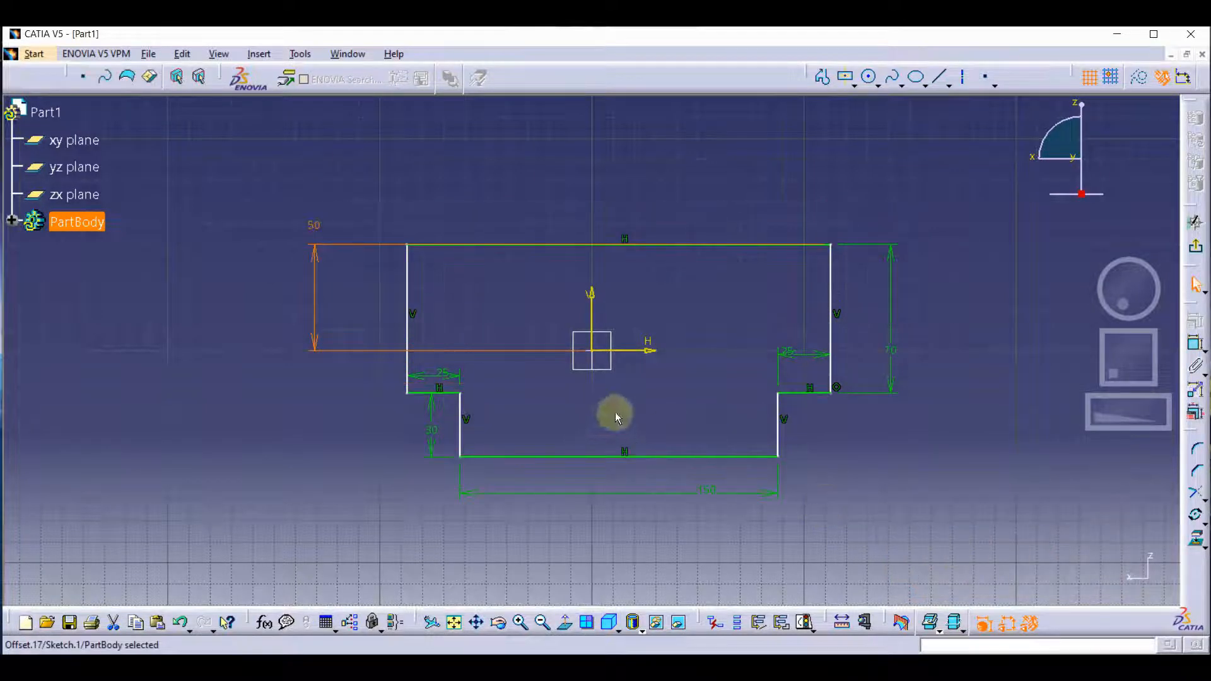
Dimension the upper block's right edge from the vertical axis and set the distance to 100 mm.
{"action": "left_click", "coordinate": [1197, 346]}
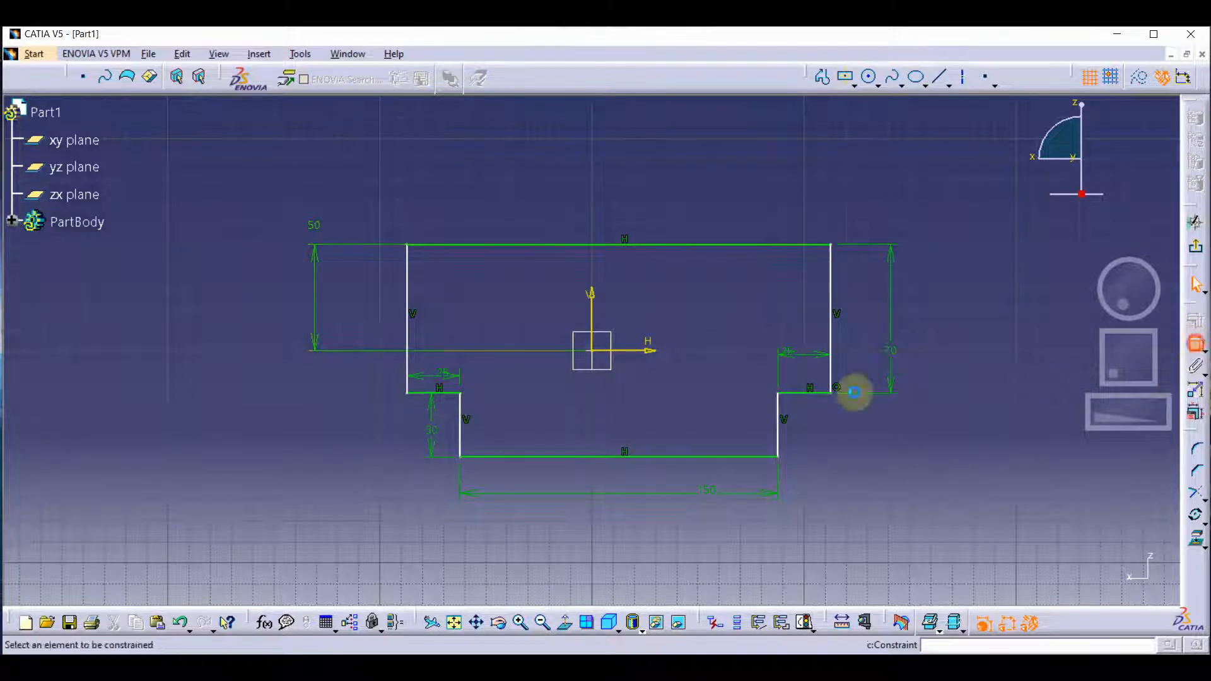
{"action": "left_click", "coordinate": [593, 317]}
{"action": "left_click", "coordinate": [831, 315]}
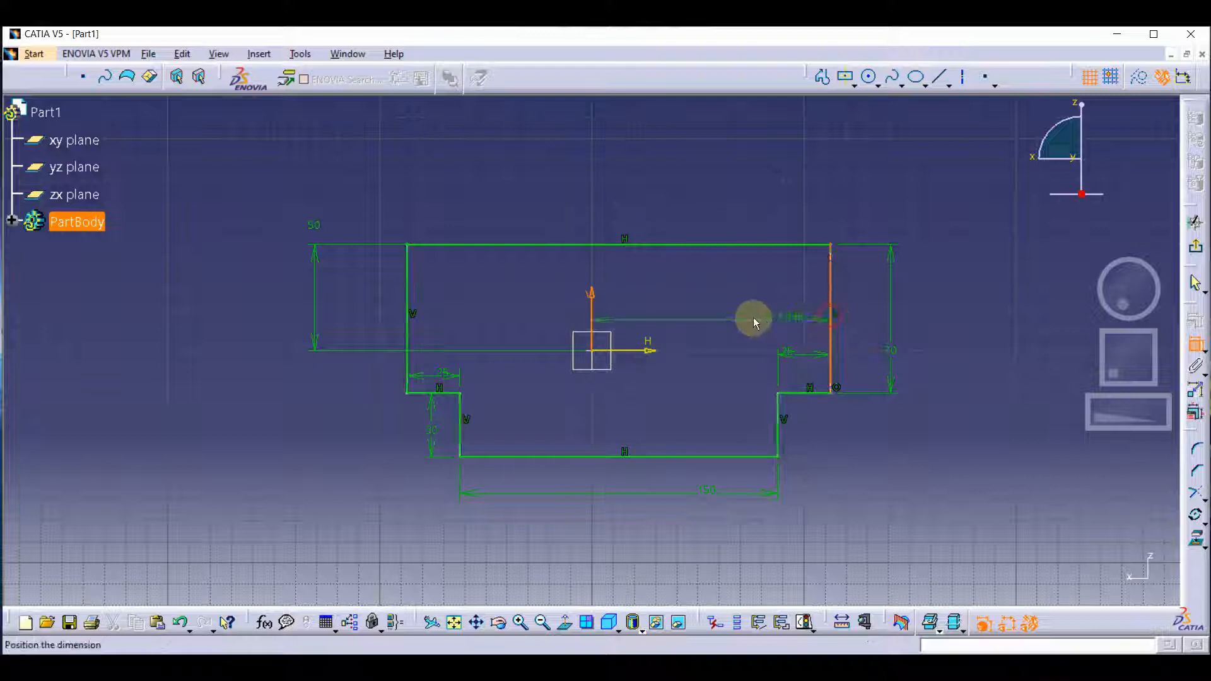
{"action": "left_click", "coordinate": [753, 316]}
{"action": "double_click", "coordinate": [752, 318]}
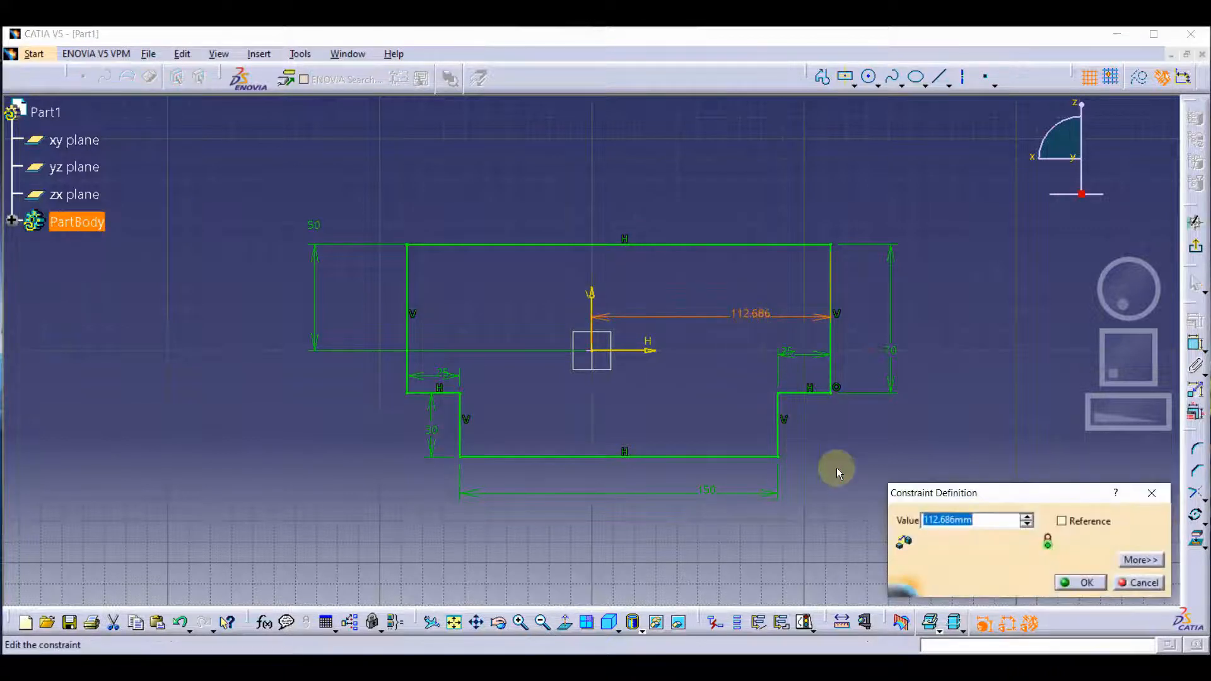
{"action": "type", "text": "100"}
{"action": "key", "text": "Return"}
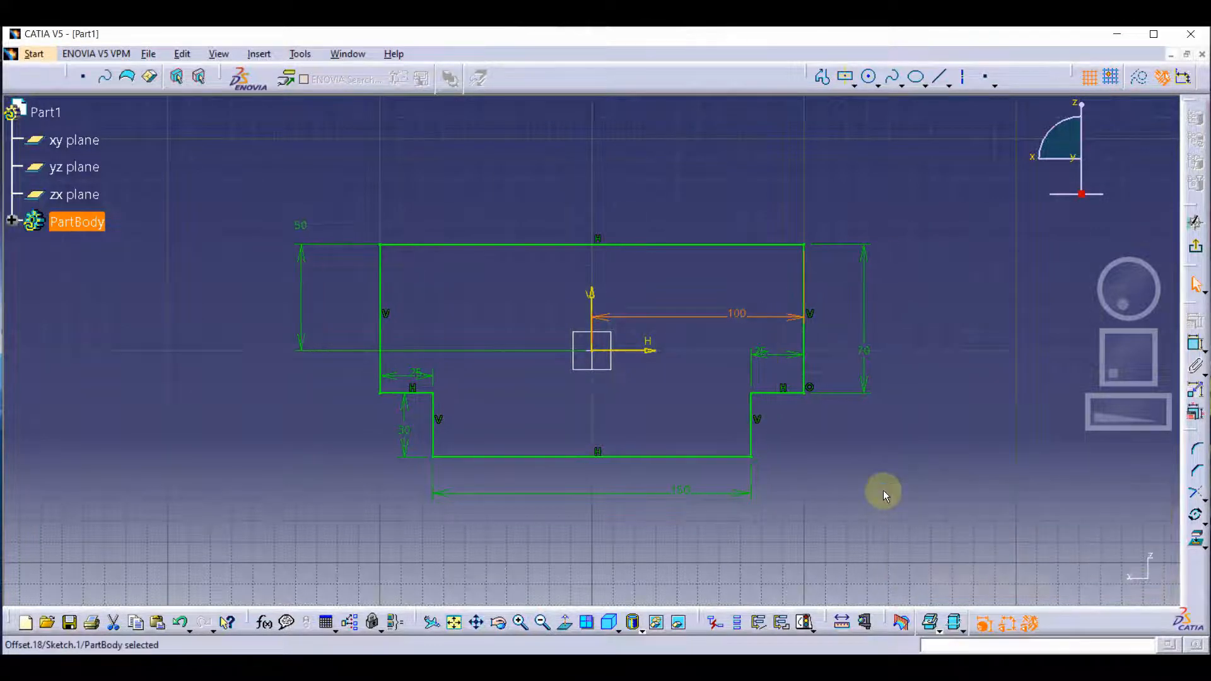
{"action": "left_click", "coordinate": [871, 468]}
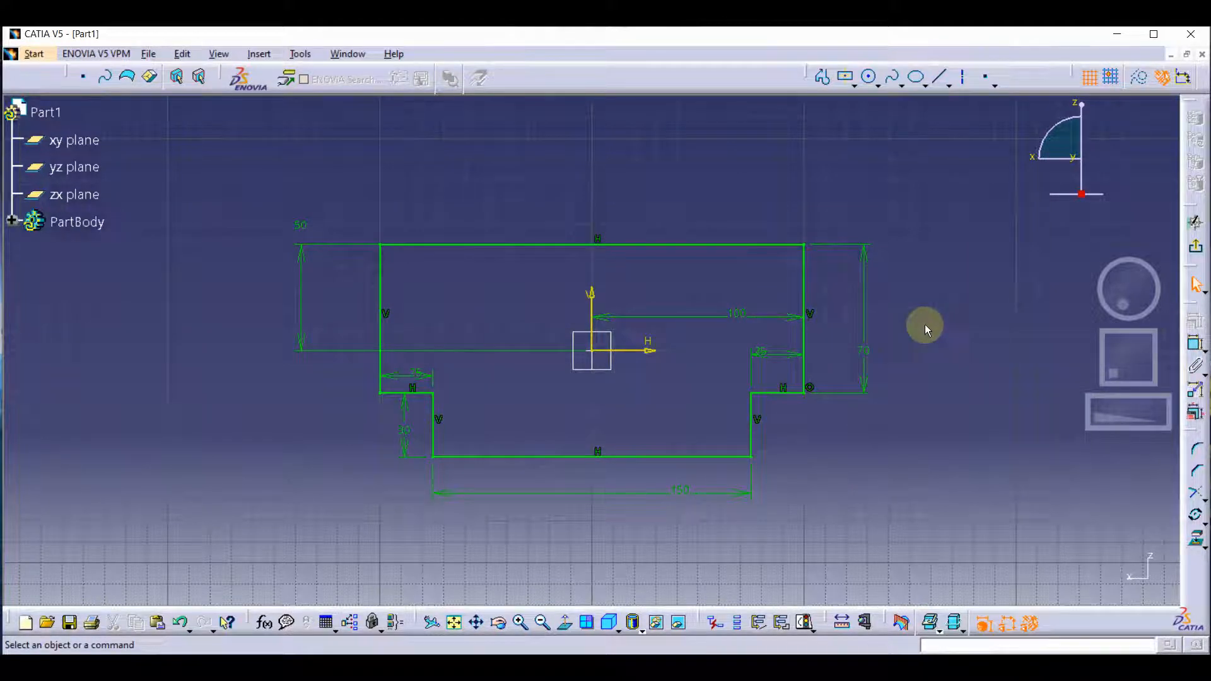
Exit the sketch and pad the stepped profile by 100 mm with mirrored extent.
{"action": "left_click", "coordinate": [1191, 245]}
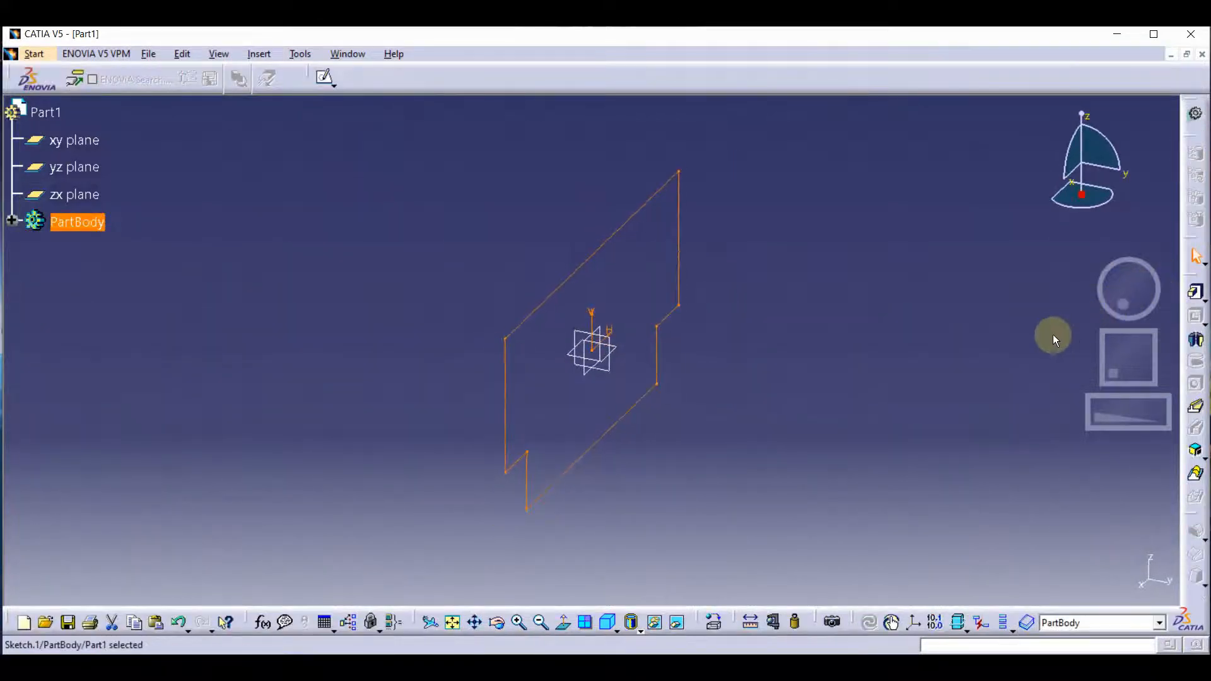
{"action": "left_click", "coordinate": [1192, 296]}
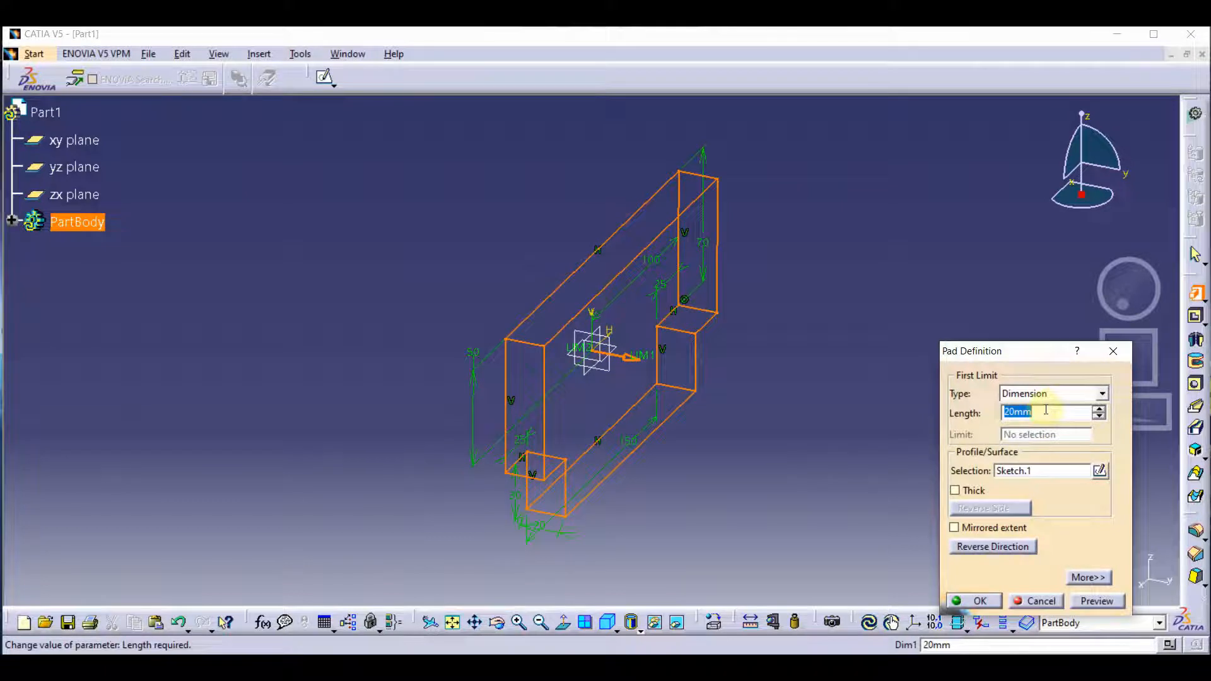
{"action": "type", "text": "50"}
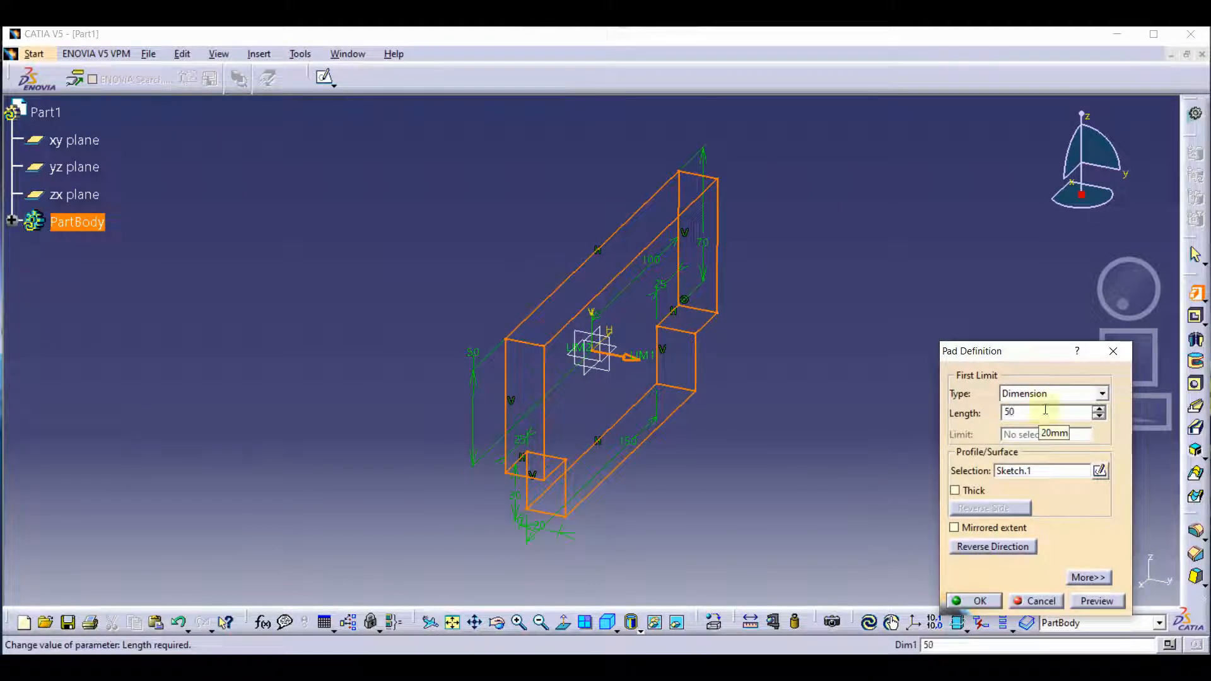
{"action": "key", "text": "BackSpace"}
{"action": "key", "text": "BackSpace"}
{"action": "type", "text": "100"}
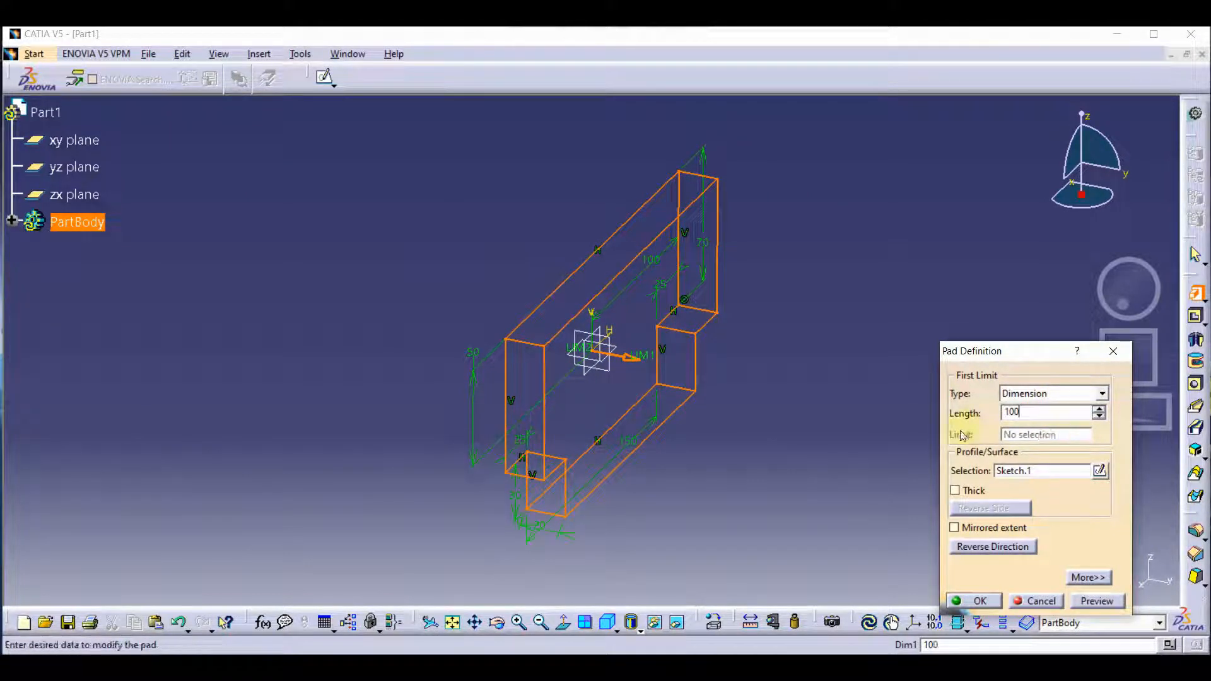
{"action": "left_click", "coordinate": [977, 530]}
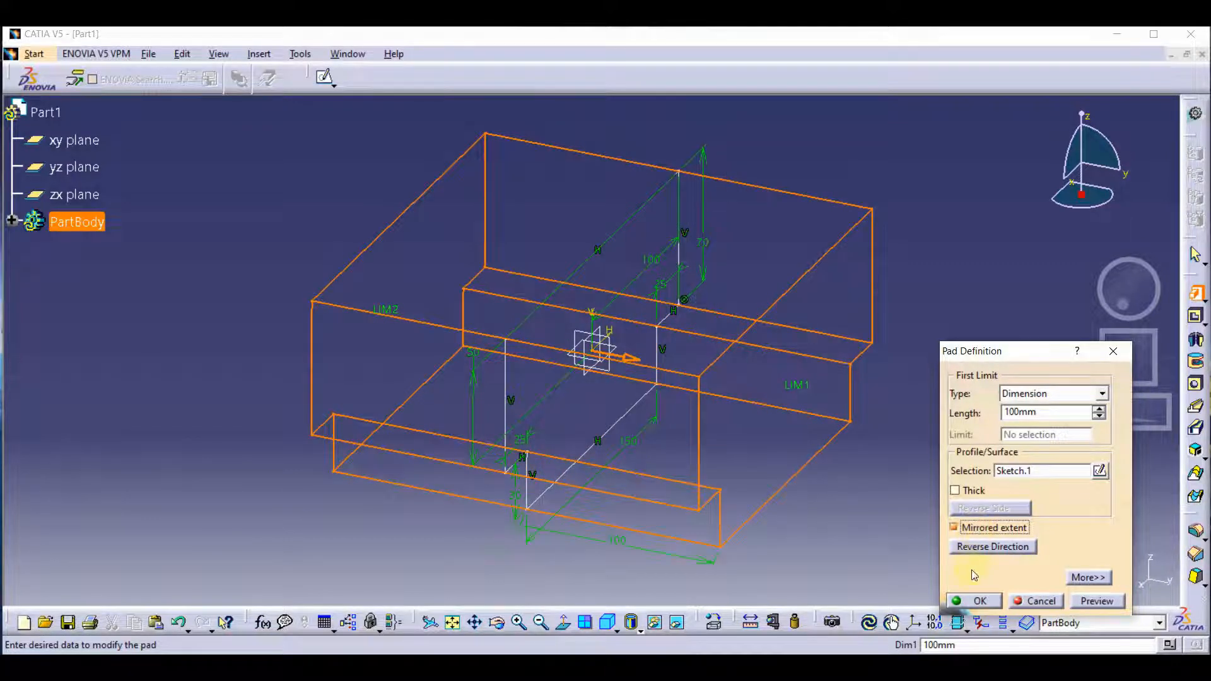
{"action": "left_click", "coordinate": [968, 600]}
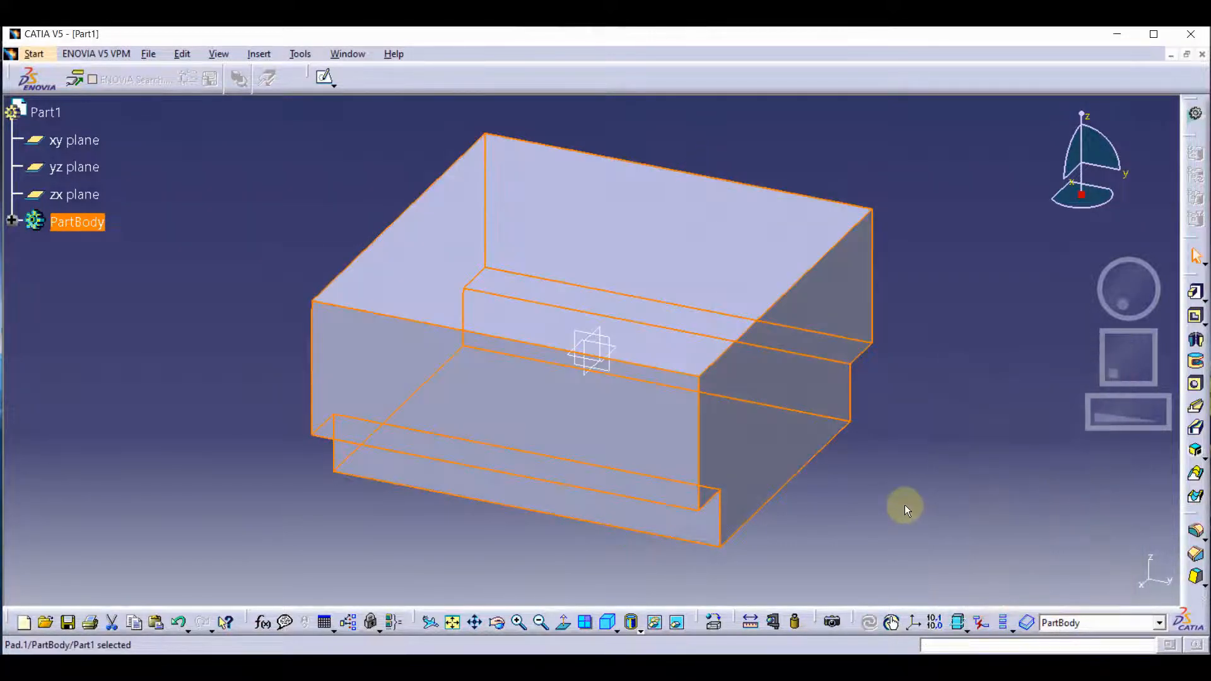
{"action": "left_click", "coordinate": [943, 502]}
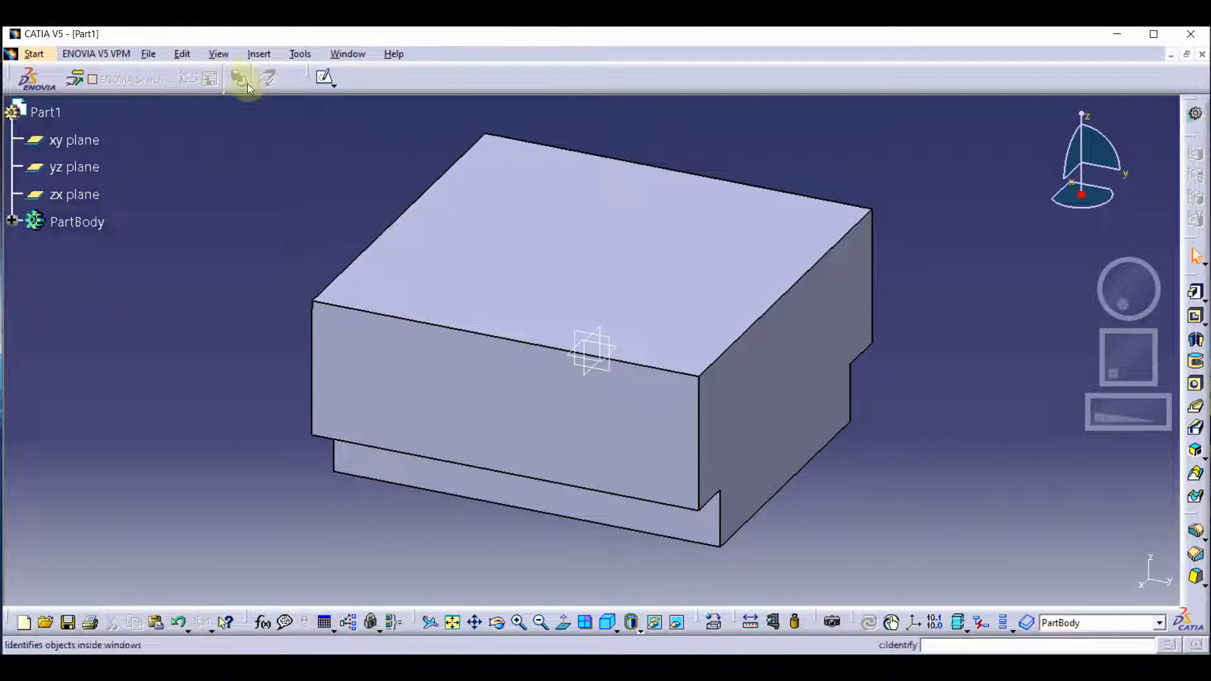
{"action": "left_click", "coordinate": [256, 54]}
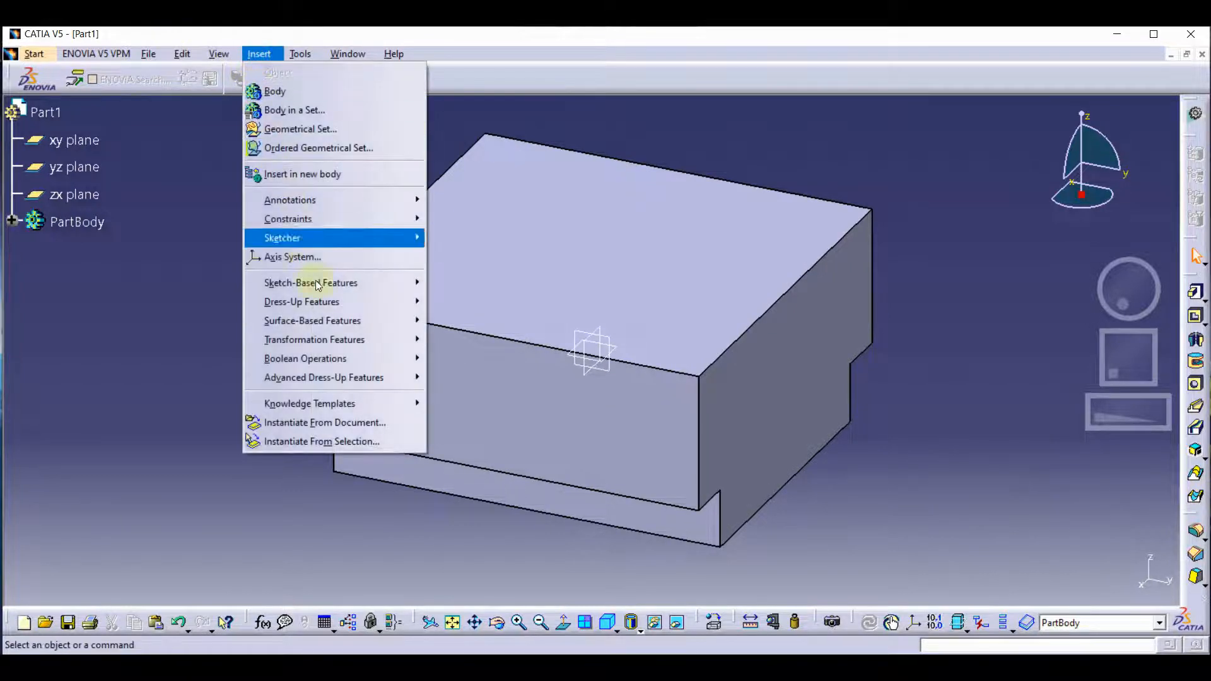
{"action": "mouse_move", "coordinate": [346, 309]}
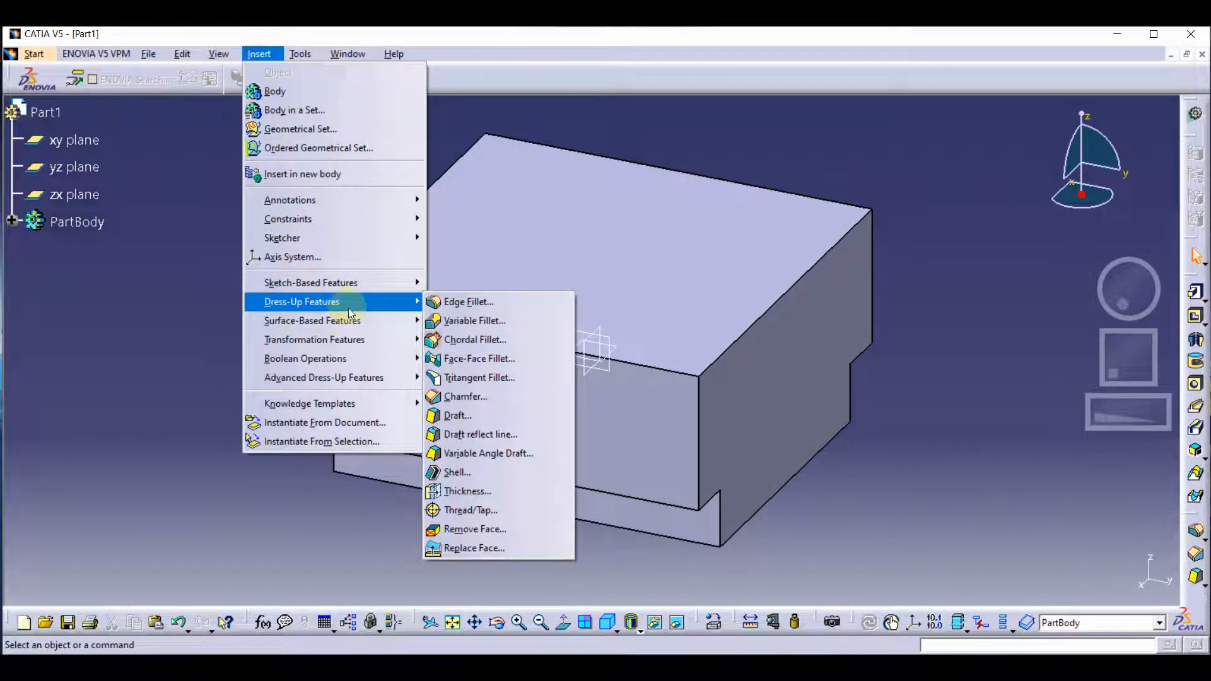
{"action": "mouse_move", "coordinate": [362, 287]}
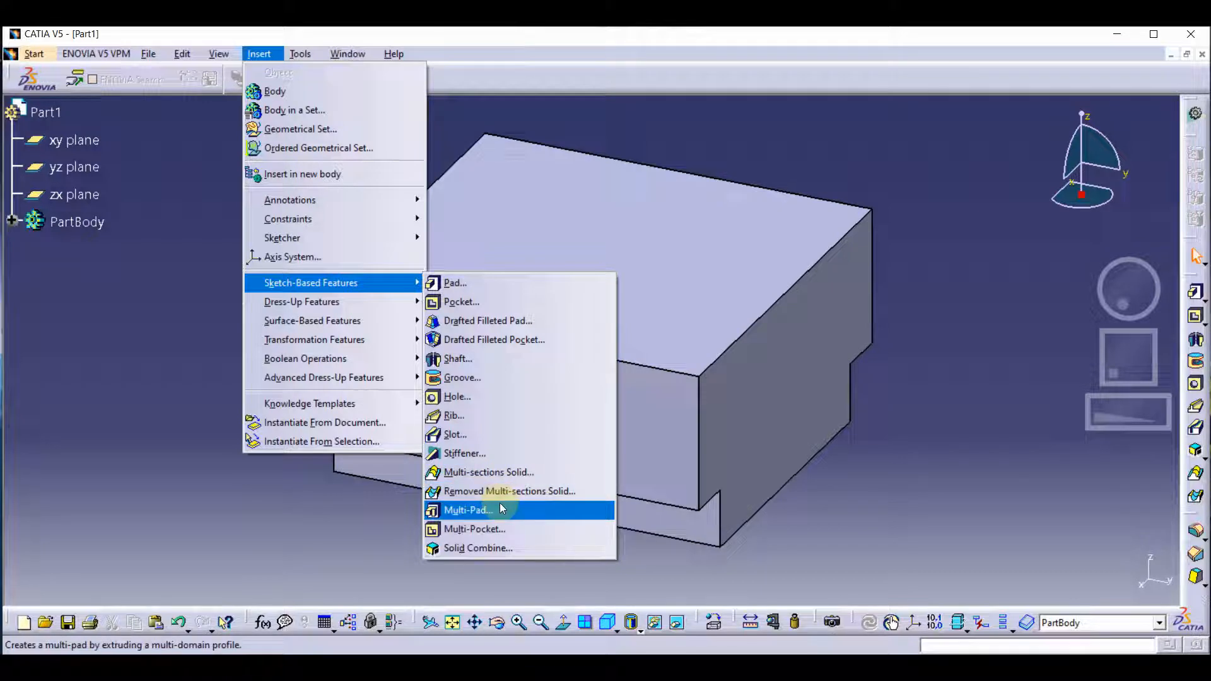
{"action": "left_click", "coordinate": [910, 377]}
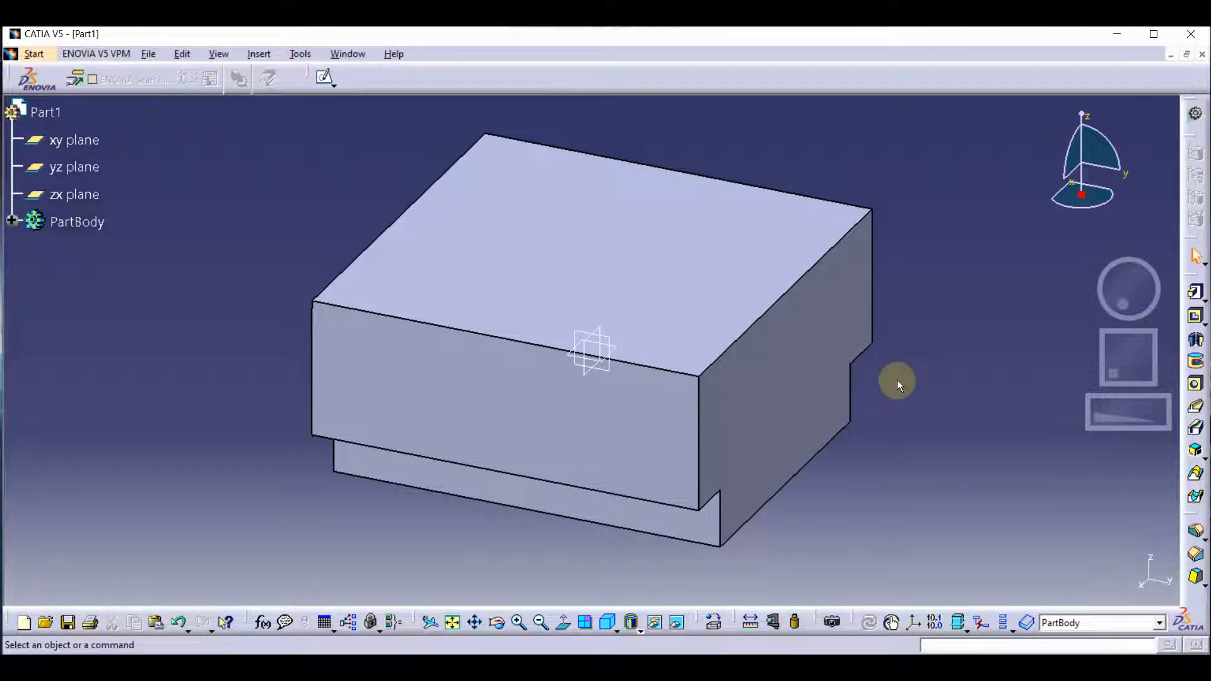
Start a new sketch on the block's T-shaped end face.
{"action": "left_click", "coordinate": [800, 396]}
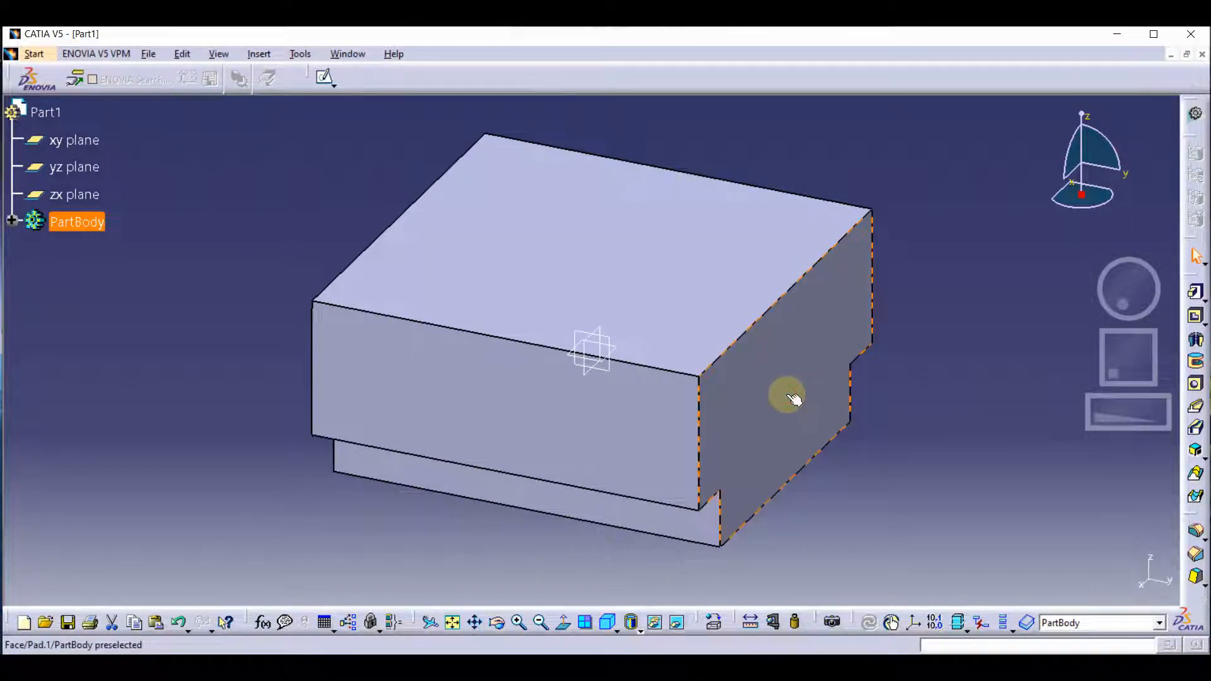
{"action": "left_click", "coordinate": [793, 397]}
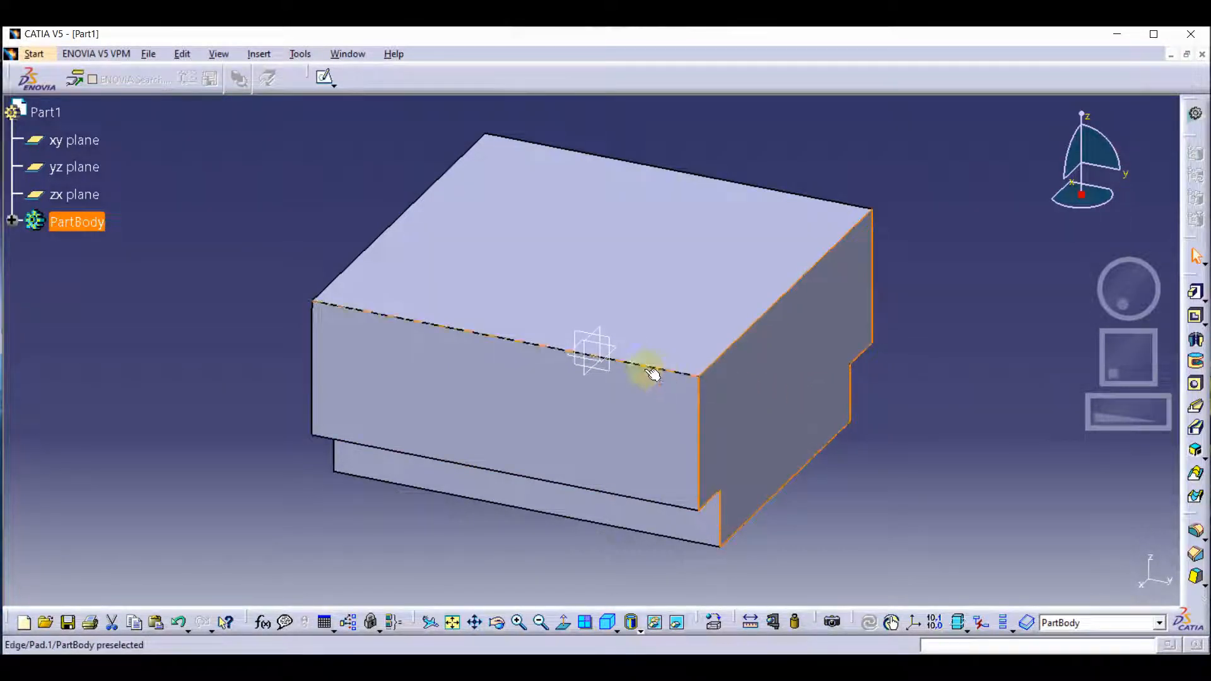
{"action": "left_click", "coordinate": [403, 233]}
{"action": "left_click", "coordinate": [324, 77]}
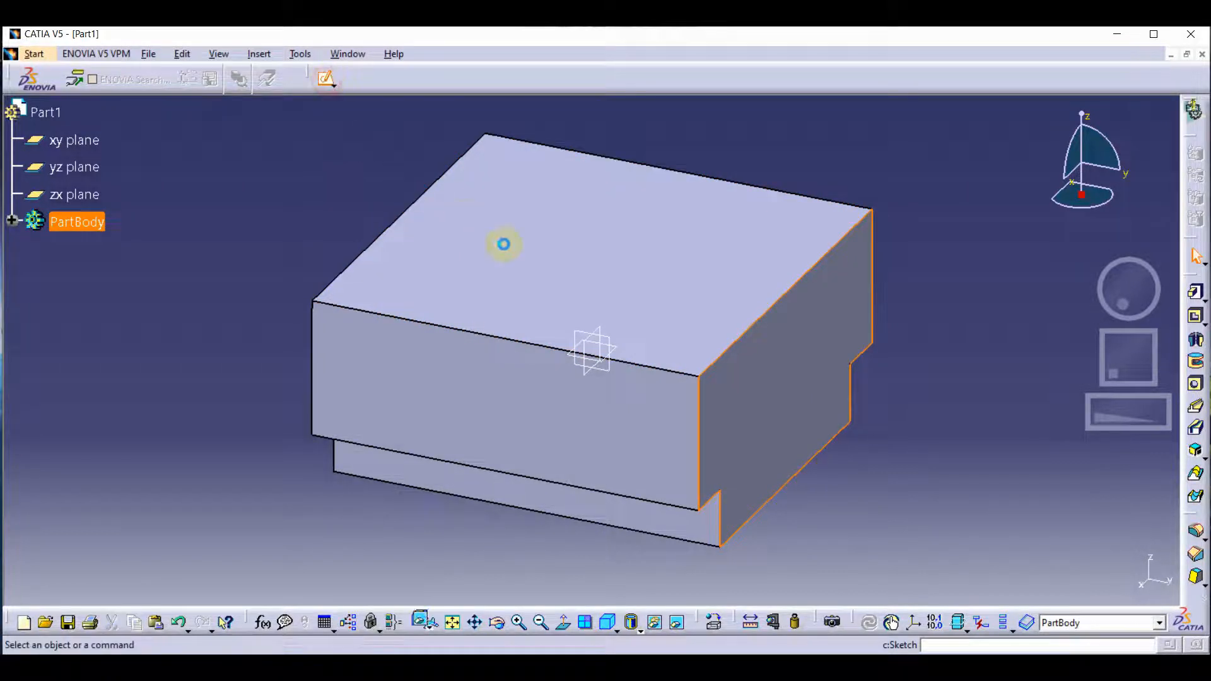
{"action": "left_click", "coordinate": [501, 243]}
Draw a circle about 81 mm in diameter centred on the sketch origin.
{"action": "middle_click_drag", "start_coordinate": [901, 479], "coordinate": [478, 219]}
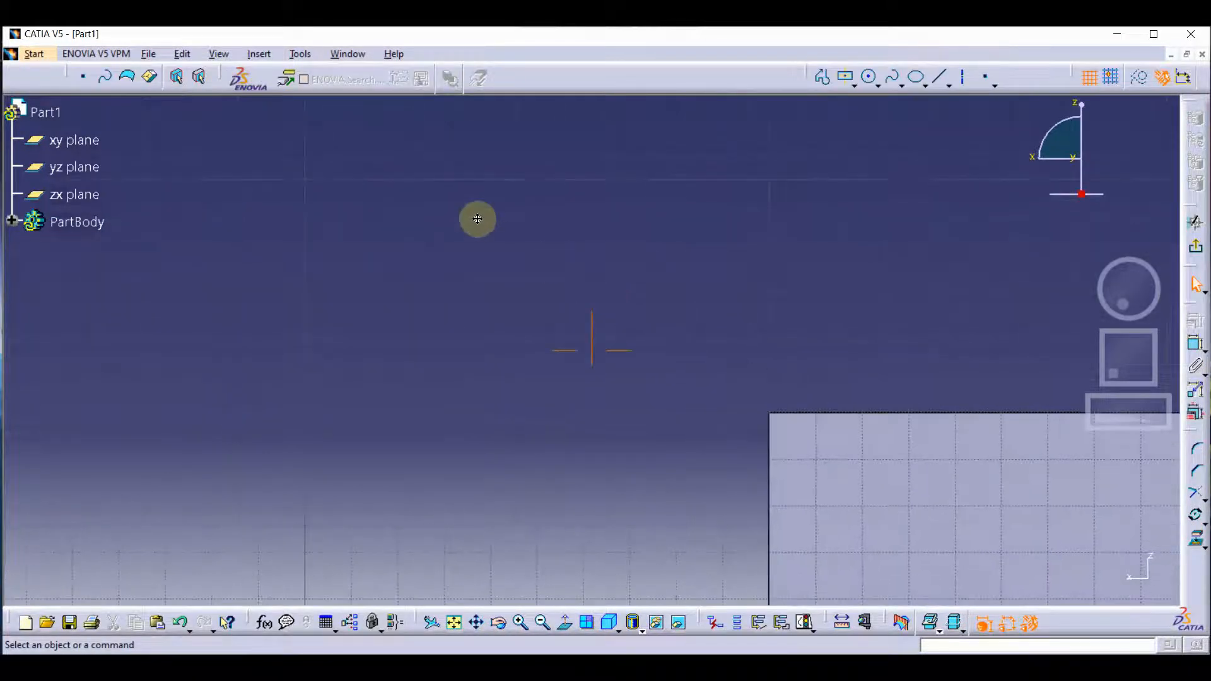
{"action": "middle_click_drag", "start_coordinate": [668, 354], "coordinate": [489, 185]}
{"action": "mouse_move", "coordinate": [730, 438]}
{"action": "middle_mouse_down"}
{"action": "mouse_move", "coordinate": [702, 454]}
{"action": "mouse_move", "coordinate": [454, 438]}
{"action": "middle_mouse_up"}
{"action": "middle_click_drag", "start_coordinate": [669, 416], "coordinate": [618, 437]}
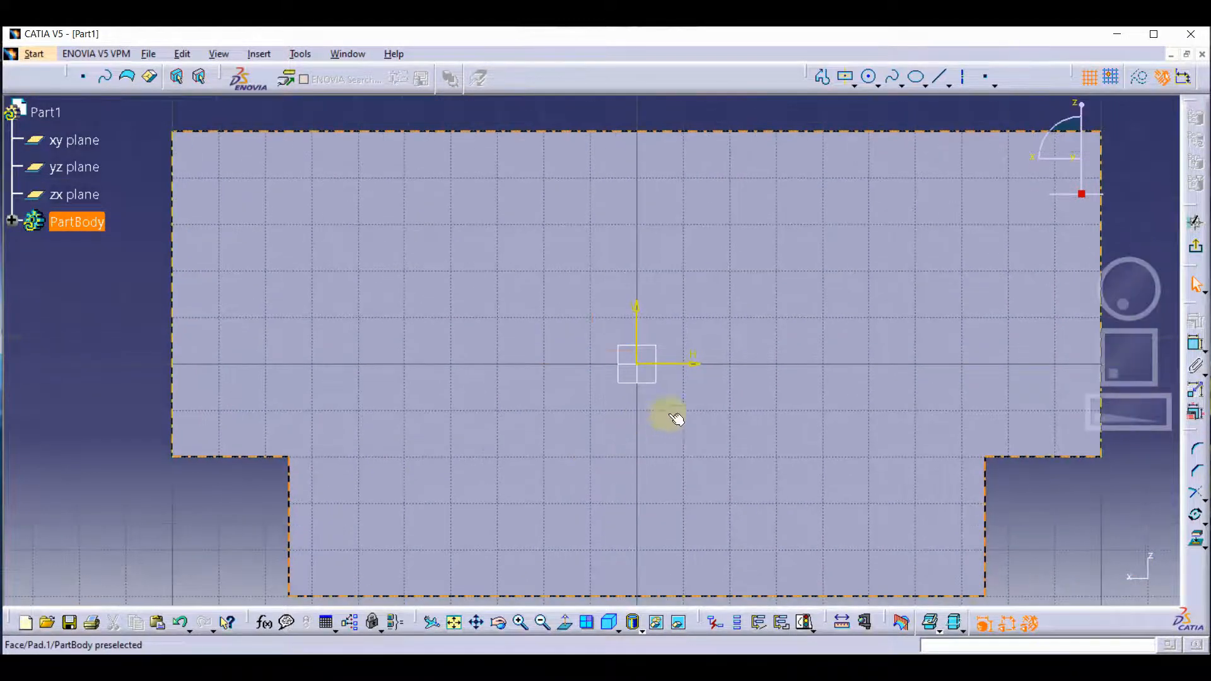
{"action": "left_click", "coordinate": [869, 77]}
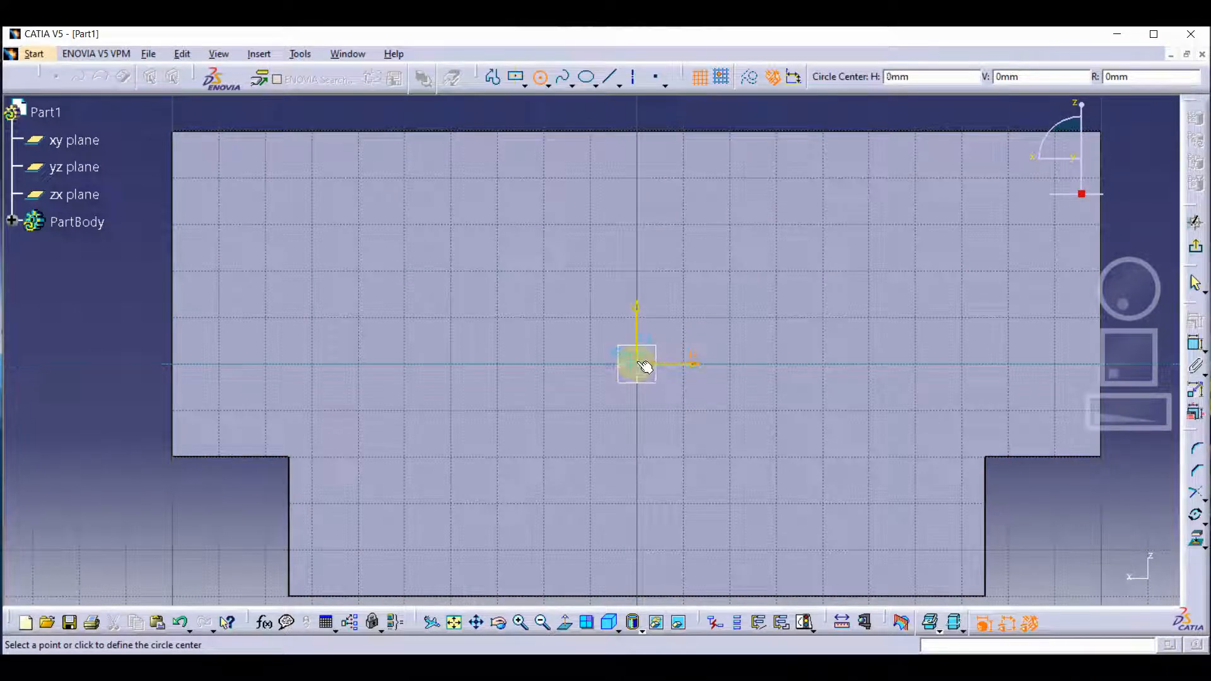
{"action": "left_click", "coordinate": [638, 364]}
{"action": "left_click", "coordinate": [786, 249]}
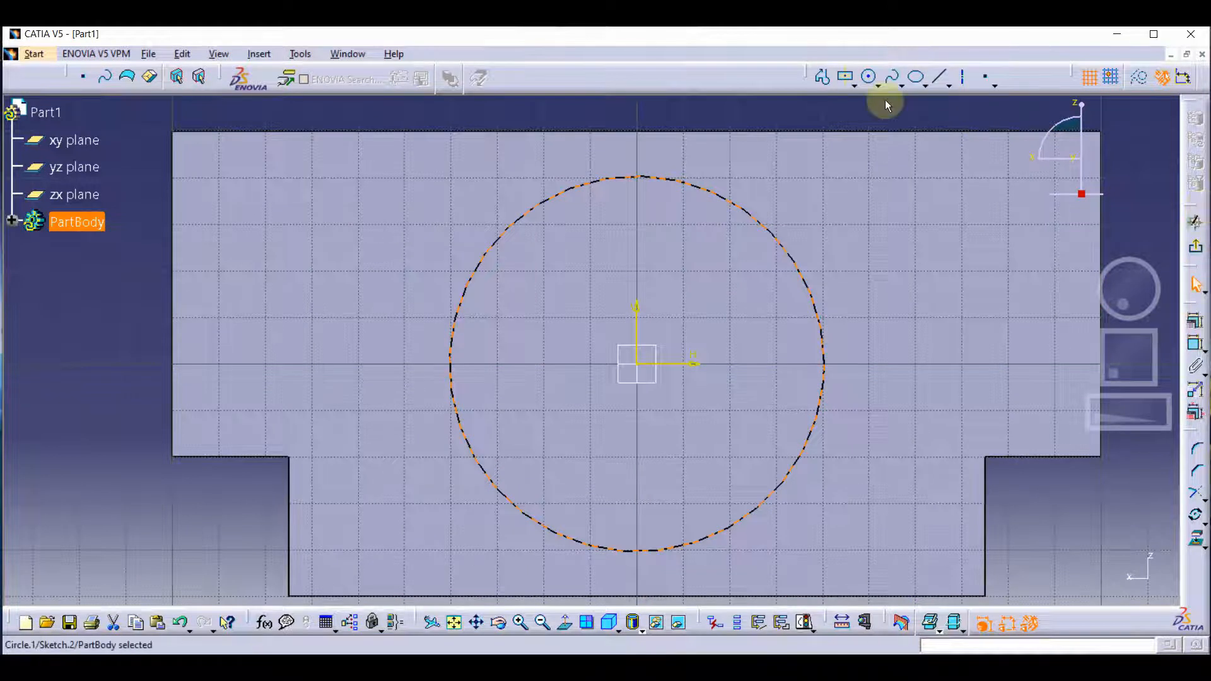
Dimension the circle, set its diameter to 80 mm and exit the sketch.
{"action": "left_click", "coordinate": [1192, 322]}
{"action": "left_click", "coordinate": [822, 357]}
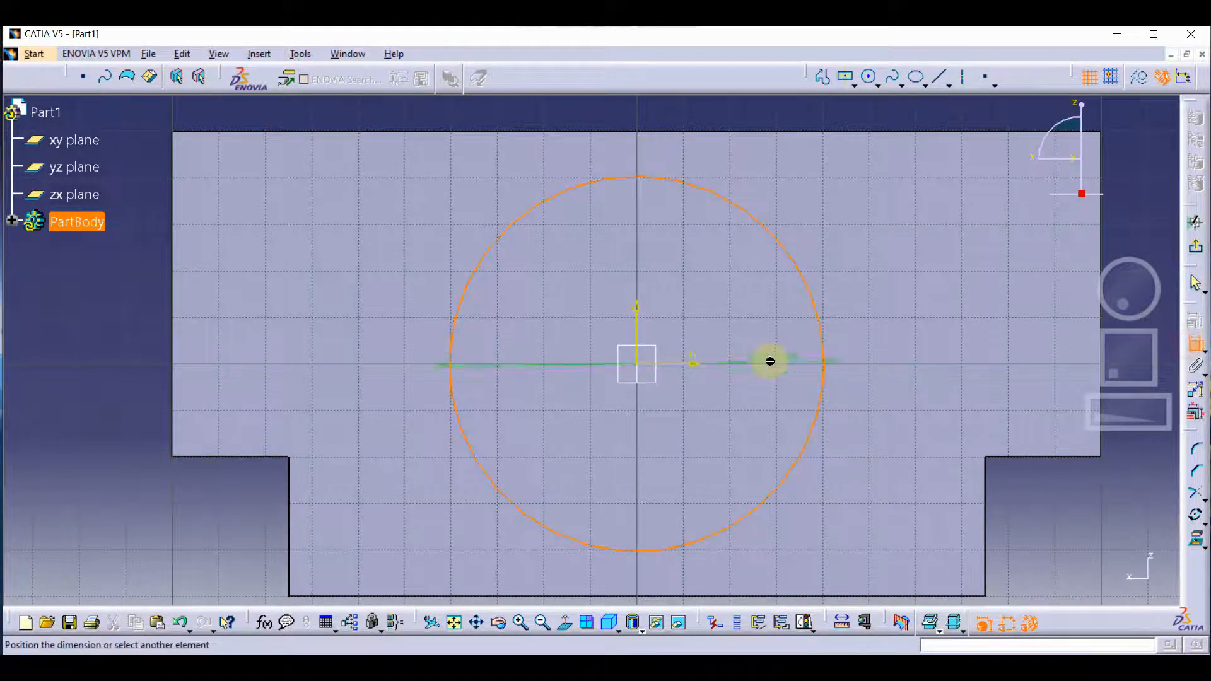
{"action": "left_click", "coordinate": [777, 333]}
{"action": "double_click", "coordinate": [776, 328]}
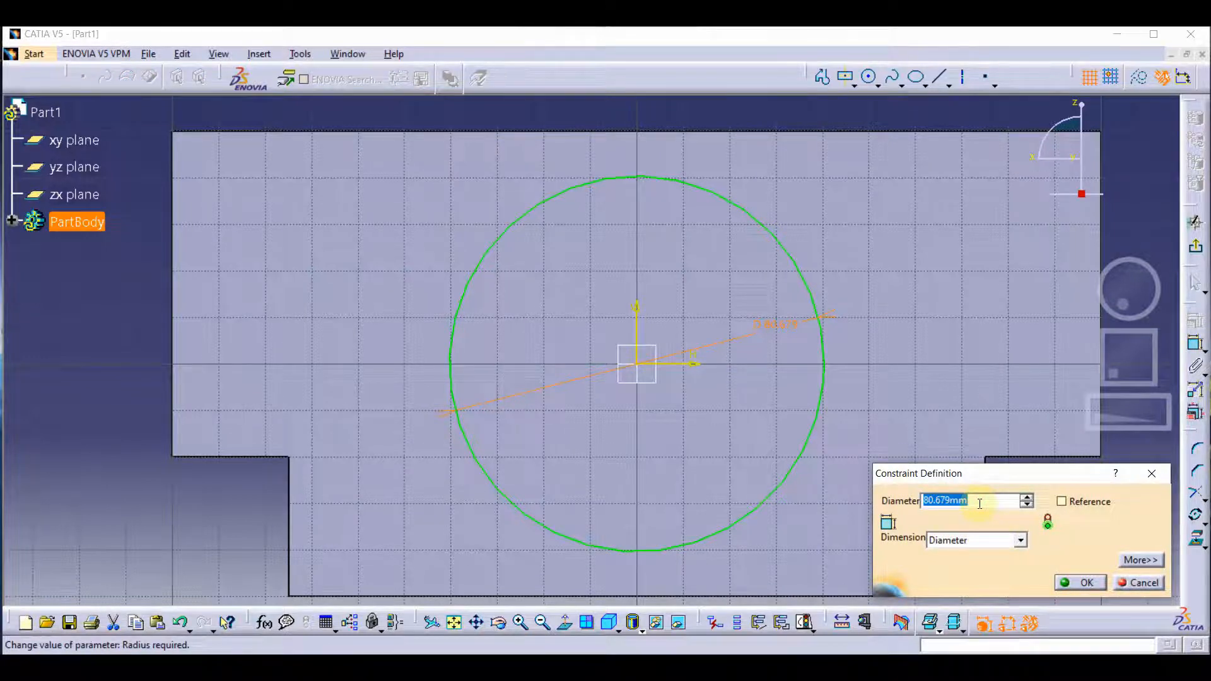
{"action": "type", "text": "80"}
{"action": "key", "text": "Return"}
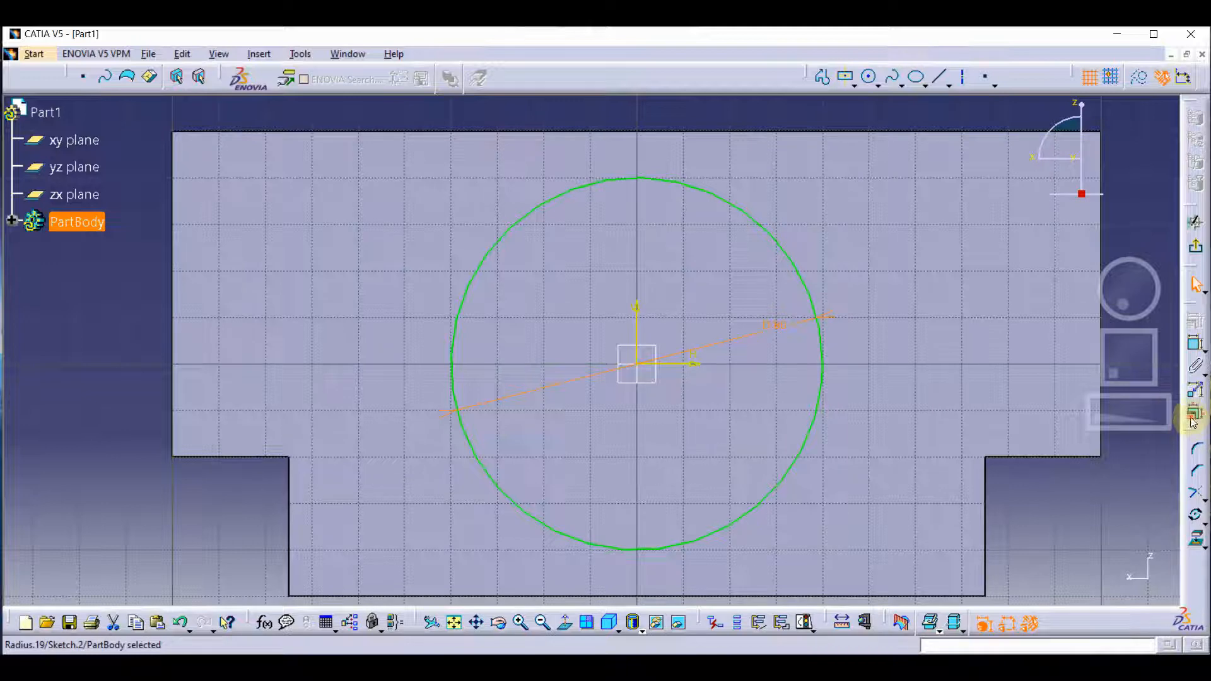
{"action": "left_click", "coordinate": [1196, 247]}
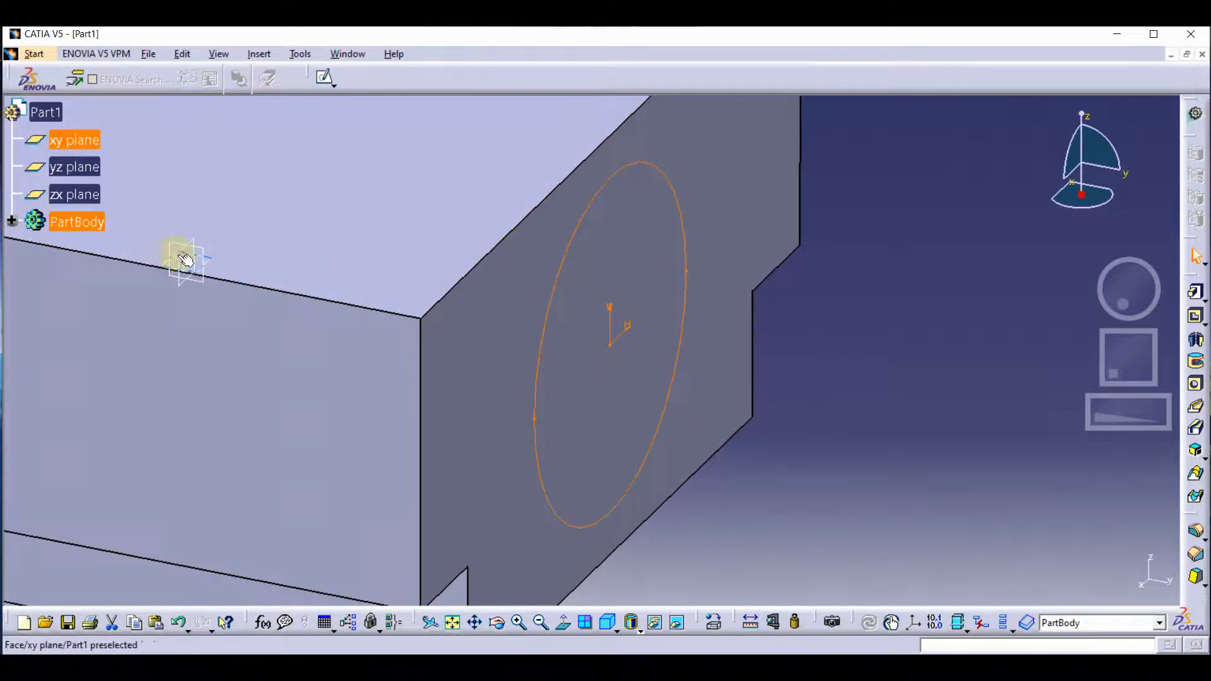
Start a sketch on the zx plane and draw a circle about 32 mm in diameter centred on the origin.
{"action": "left_click", "coordinate": [88, 194]}
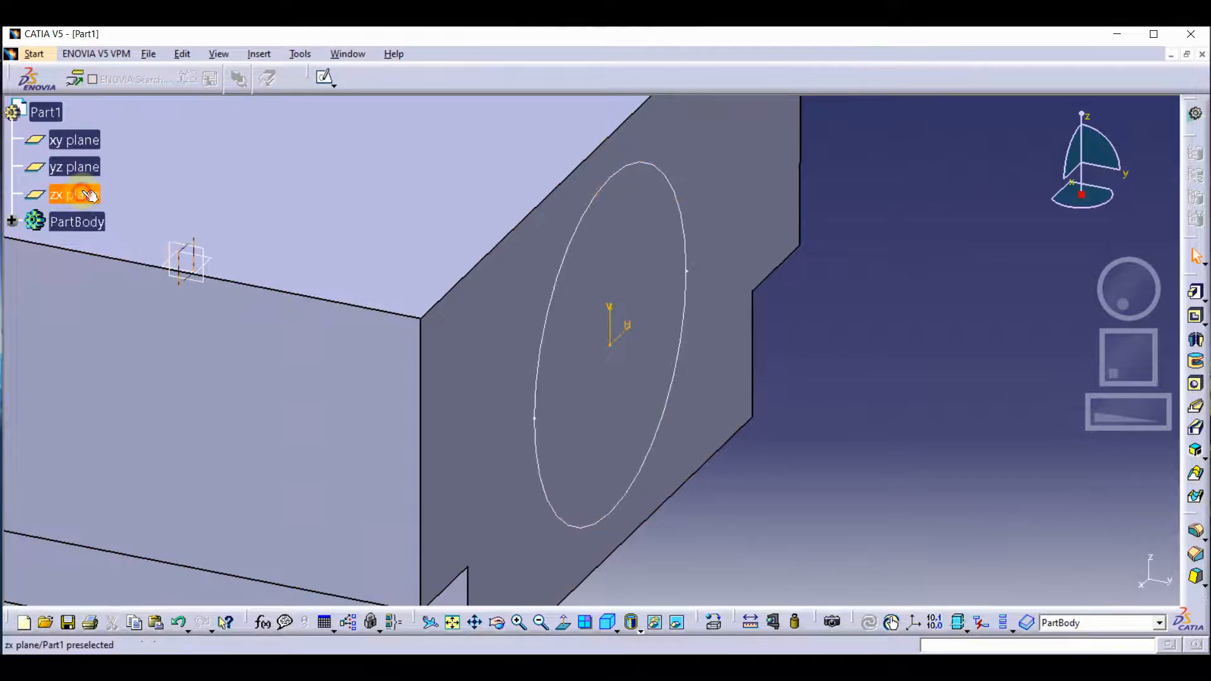
{"action": "left_click", "coordinate": [324, 77]}
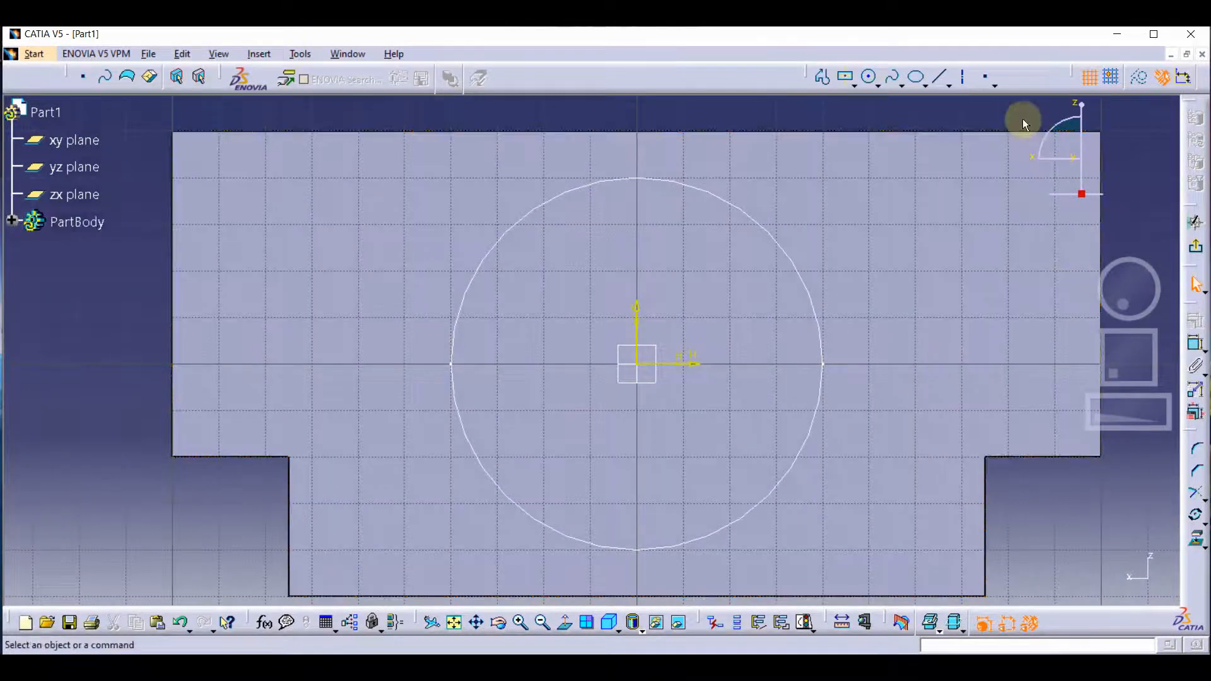
{"action": "left_click", "coordinate": [871, 78]}
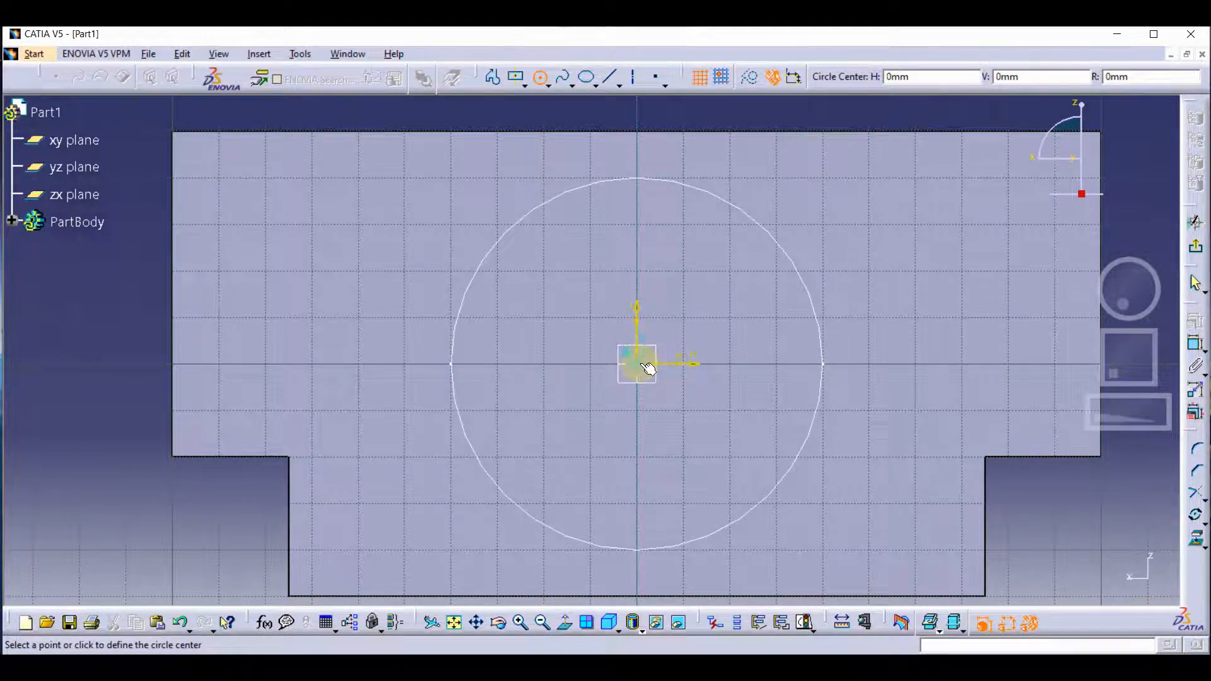
{"action": "left_click", "coordinate": [689, 312]}
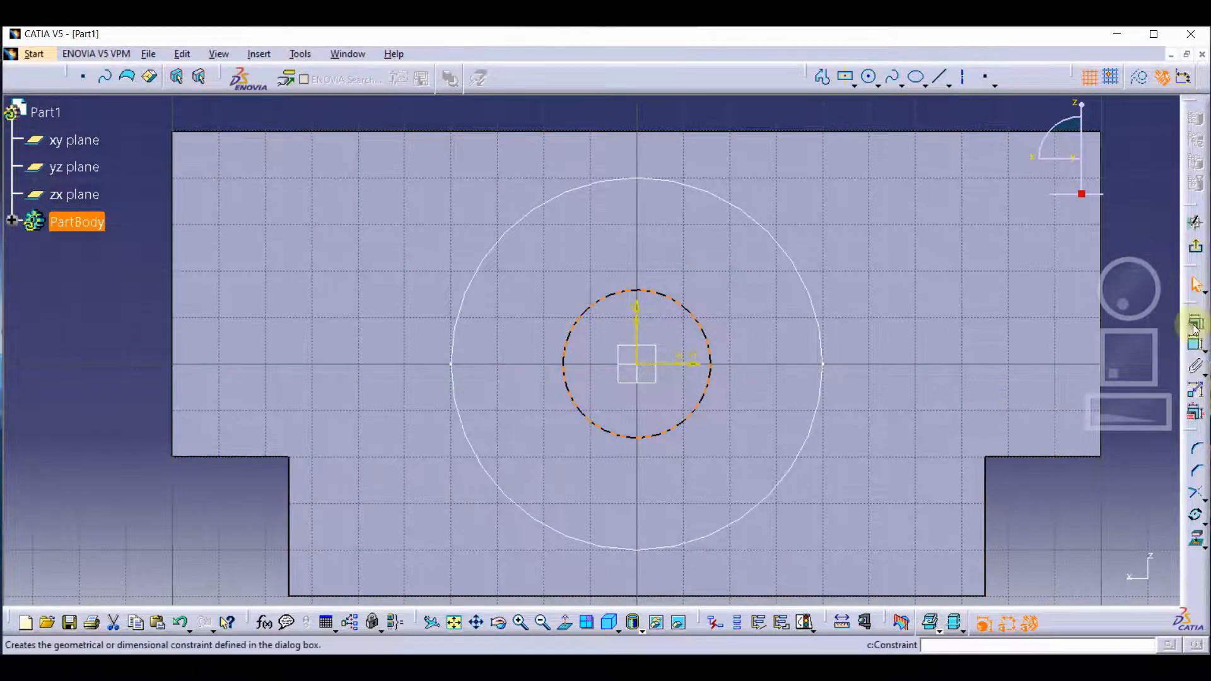
Dimension the diameter of the zx-plane circle and exit the sketch.
{"action": "left_click", "coordinate": [1194, 344]}
{"action": "left_click", "coordinate": [679, 372]}
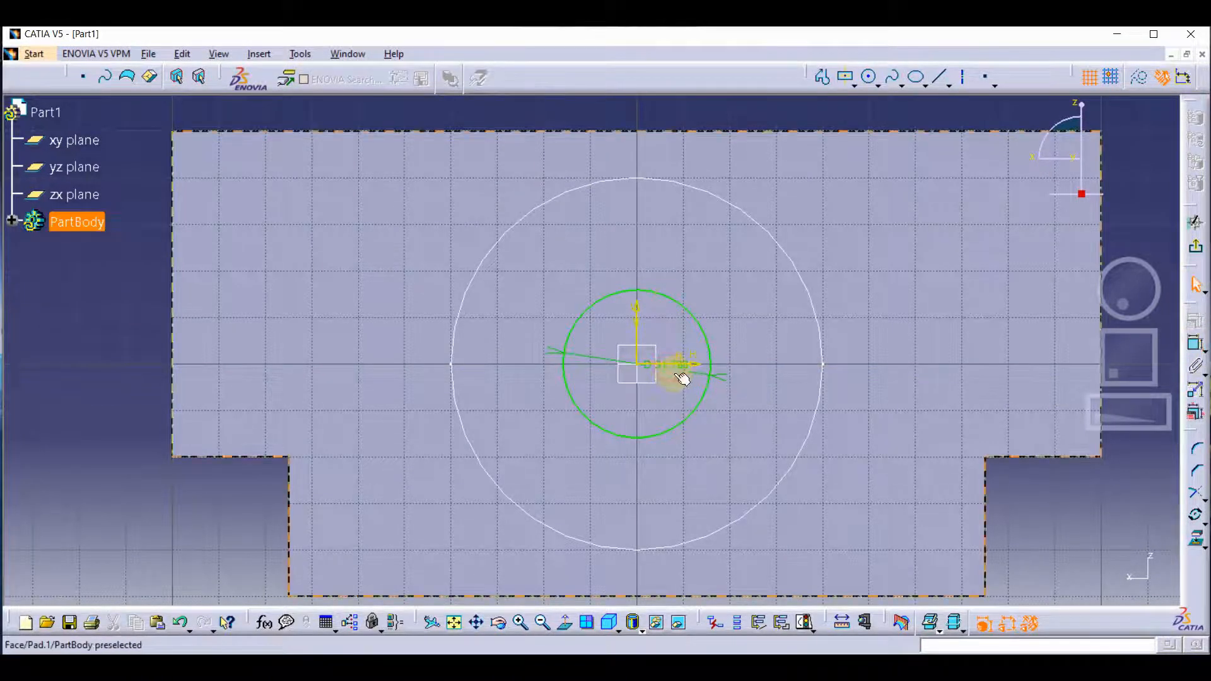
{"action": "double_click", "coordinate": [679, 374]}
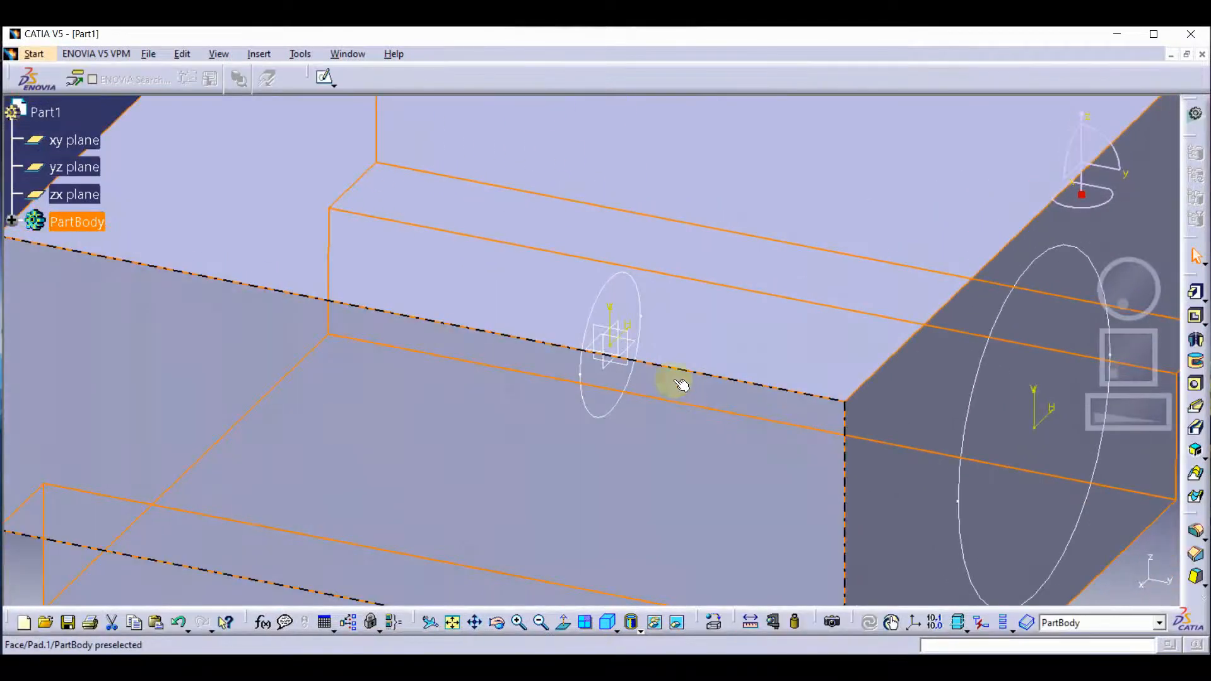
{"action": "left_click", "coordinate": [580, 334]}
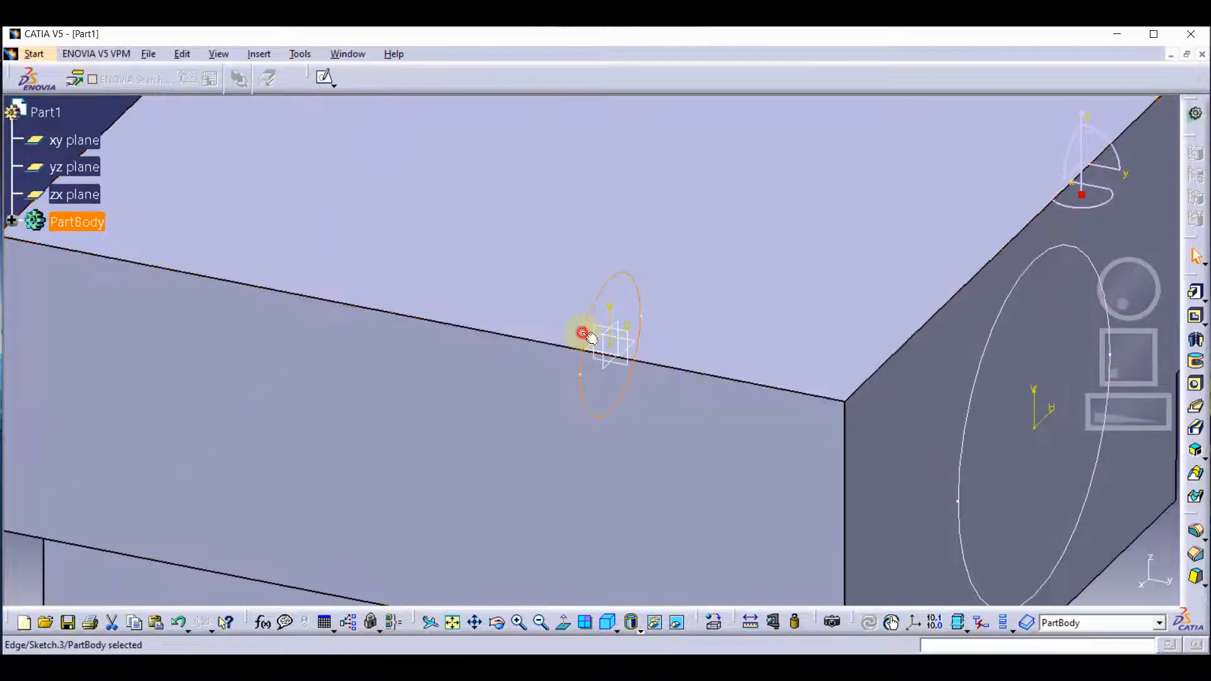
{"action": "left_click", "coordinate": [325, 77]}
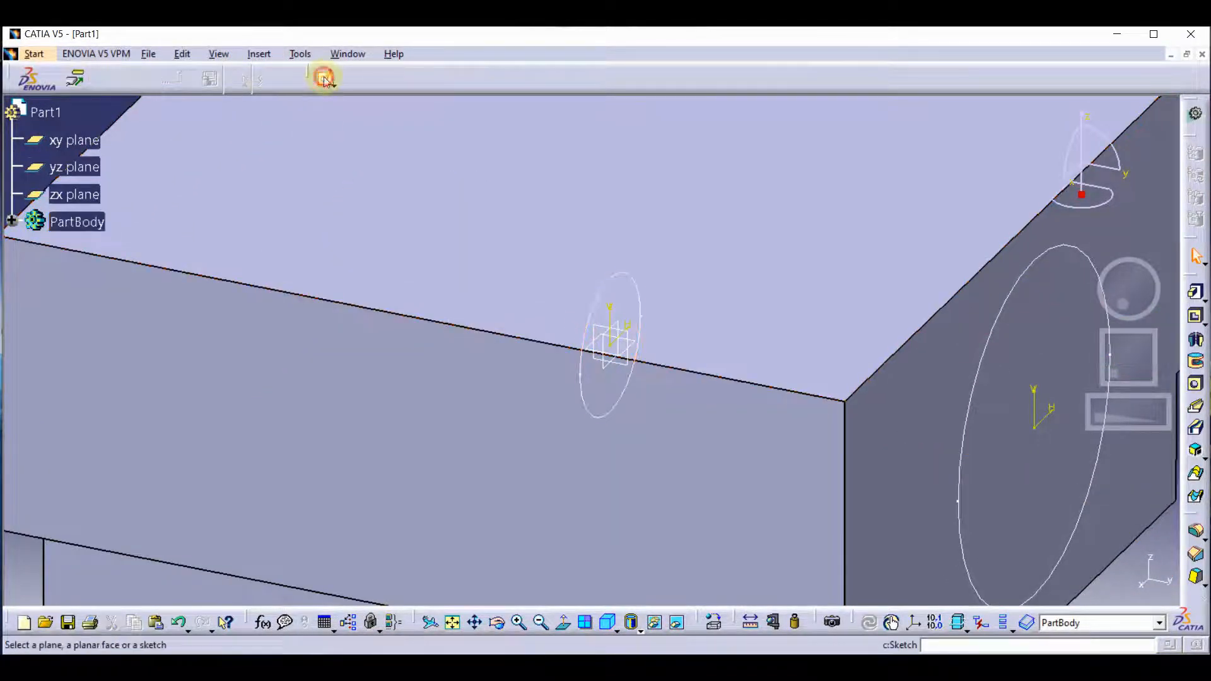
{"action": "left_click", "coordinate": [592, 318]}
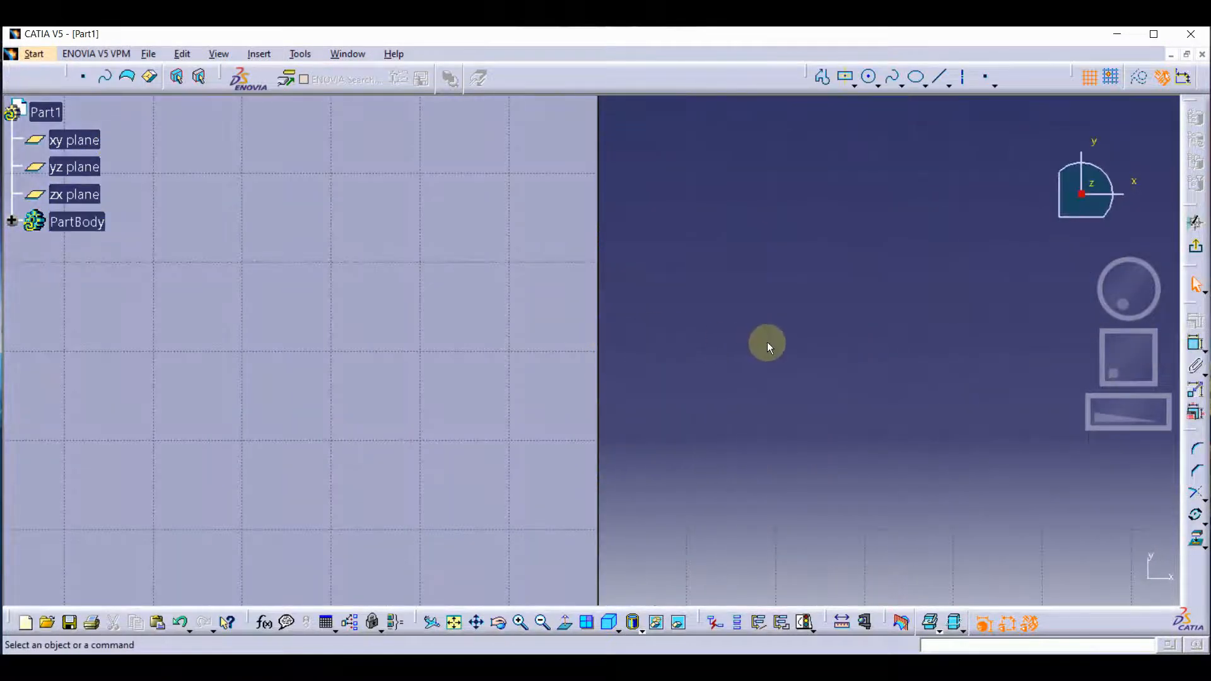
{"action": "key", "text": "ctrl+z"}
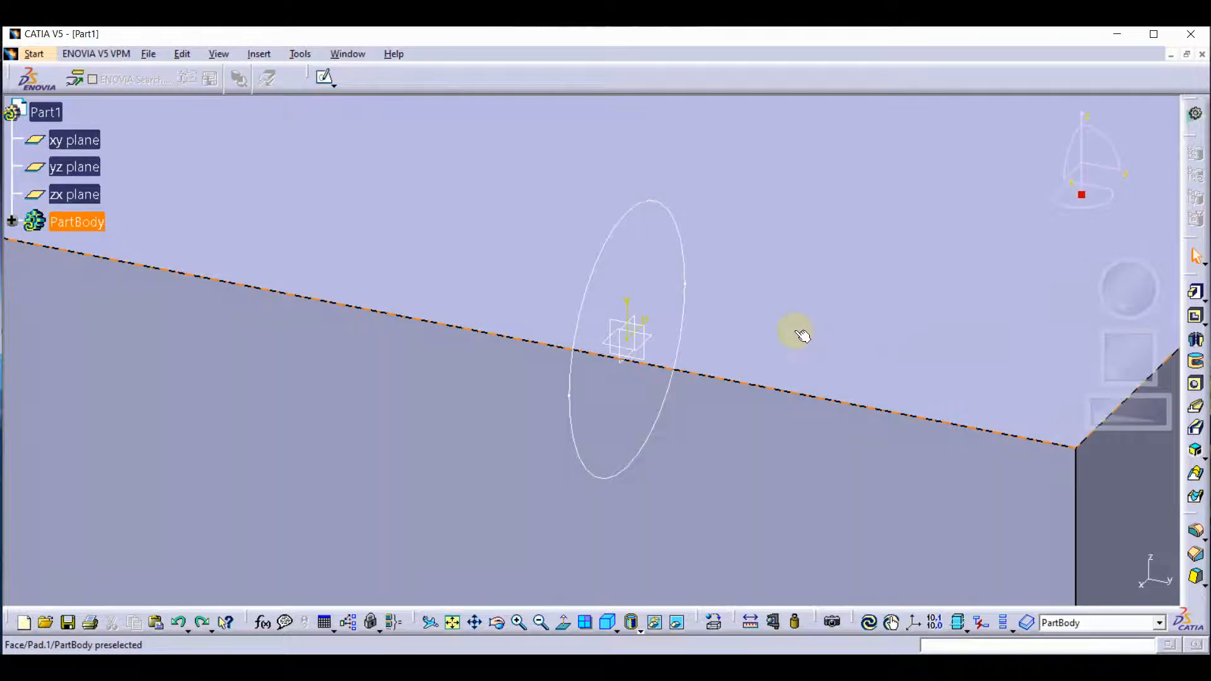
Reopen the circle sketch on the zx plane, reduce the circle's diameter to about 20 mm and exit the sketch.
{"action": "double_click", "coordinate": [670, 216]}
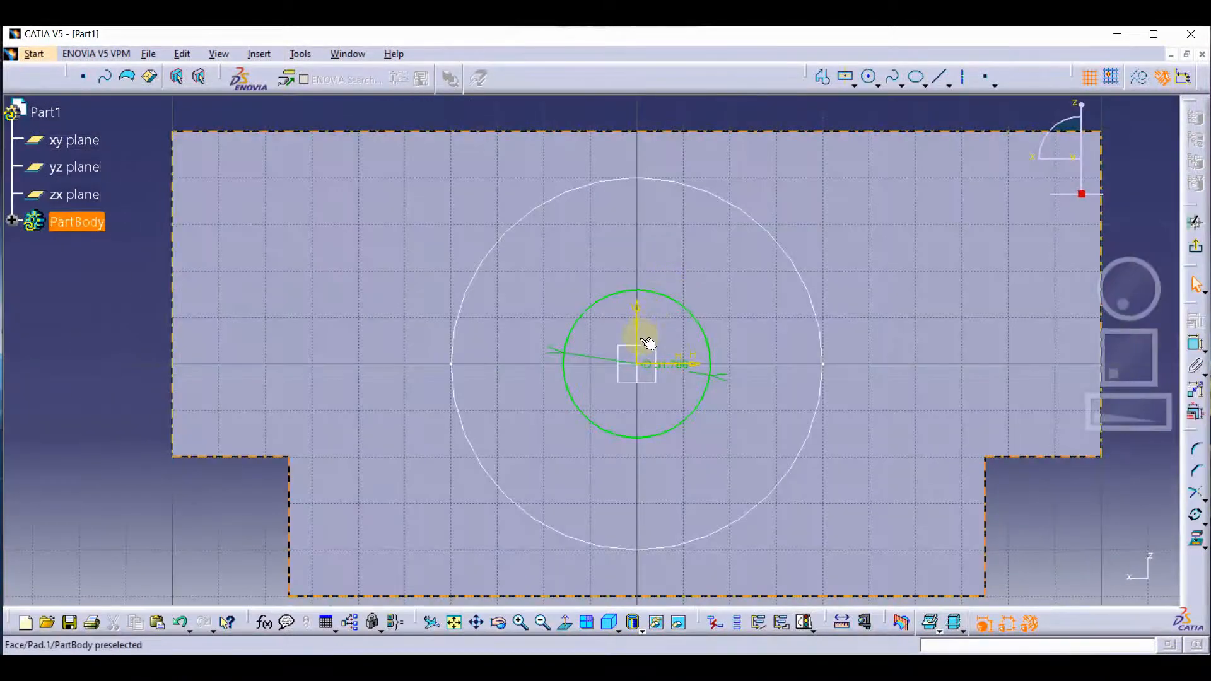
{"action": "double_click", "coordinate": [691, 370]}
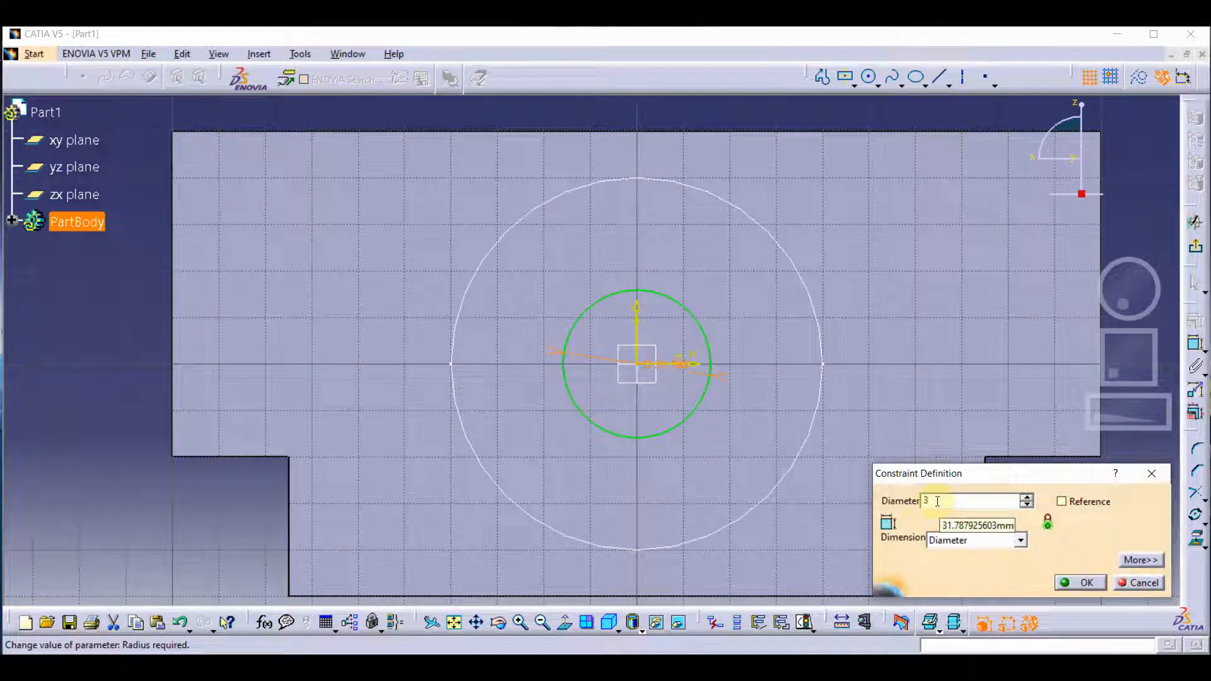
{"action": "key", "text": "Return"}
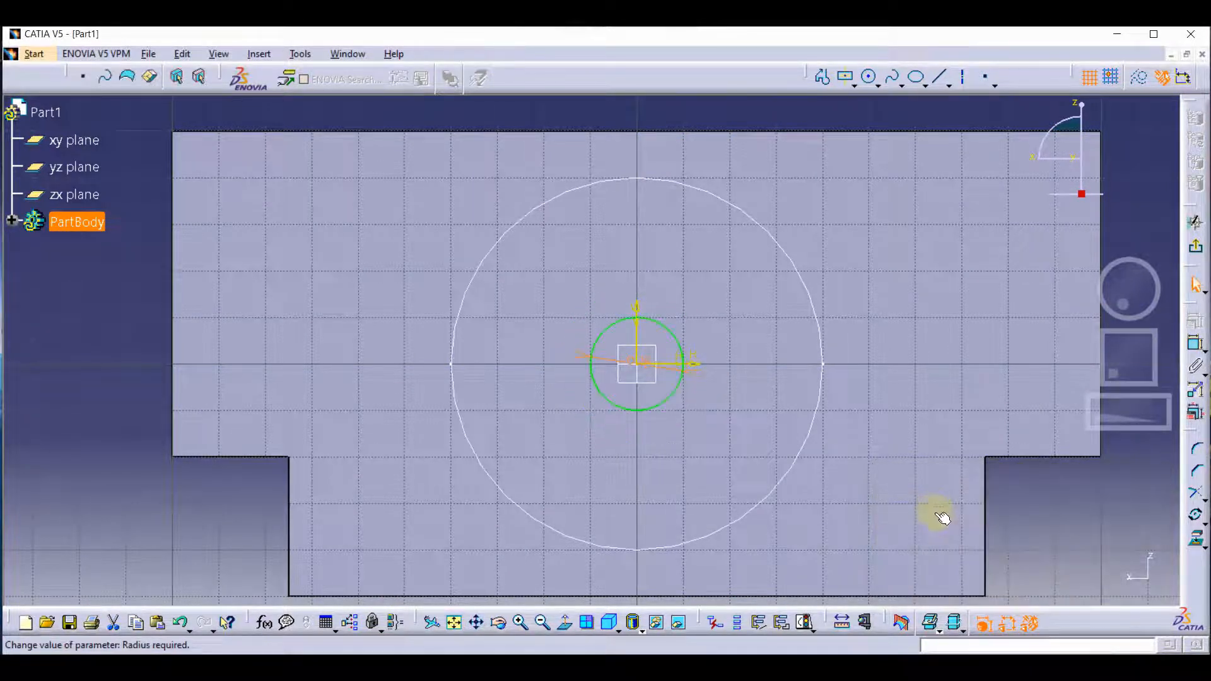
{"action": "left_click", "coordinate": [1194, 247]}
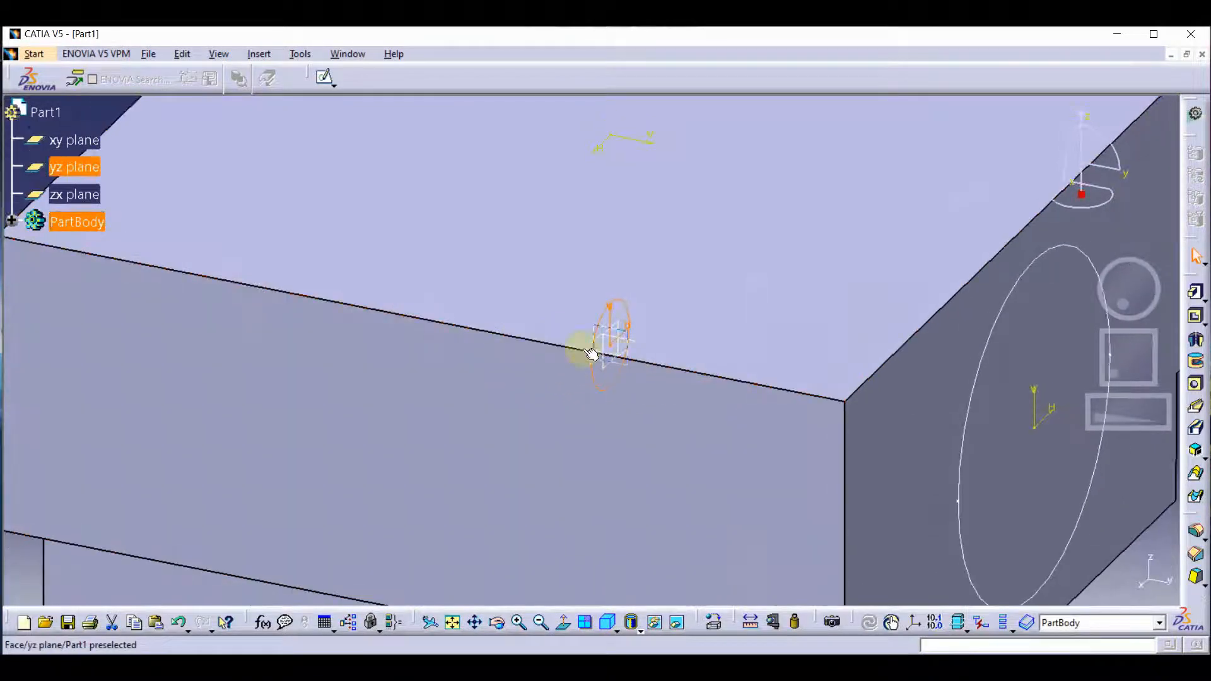
Start a sketch on the block's opposite T-shaped end face and draw a circle about 52 mm in diameter centred on the origin.
{"action": "left_click_drag", "start_coordinate": [1110, 294], "coordinate": [1150, 303]}
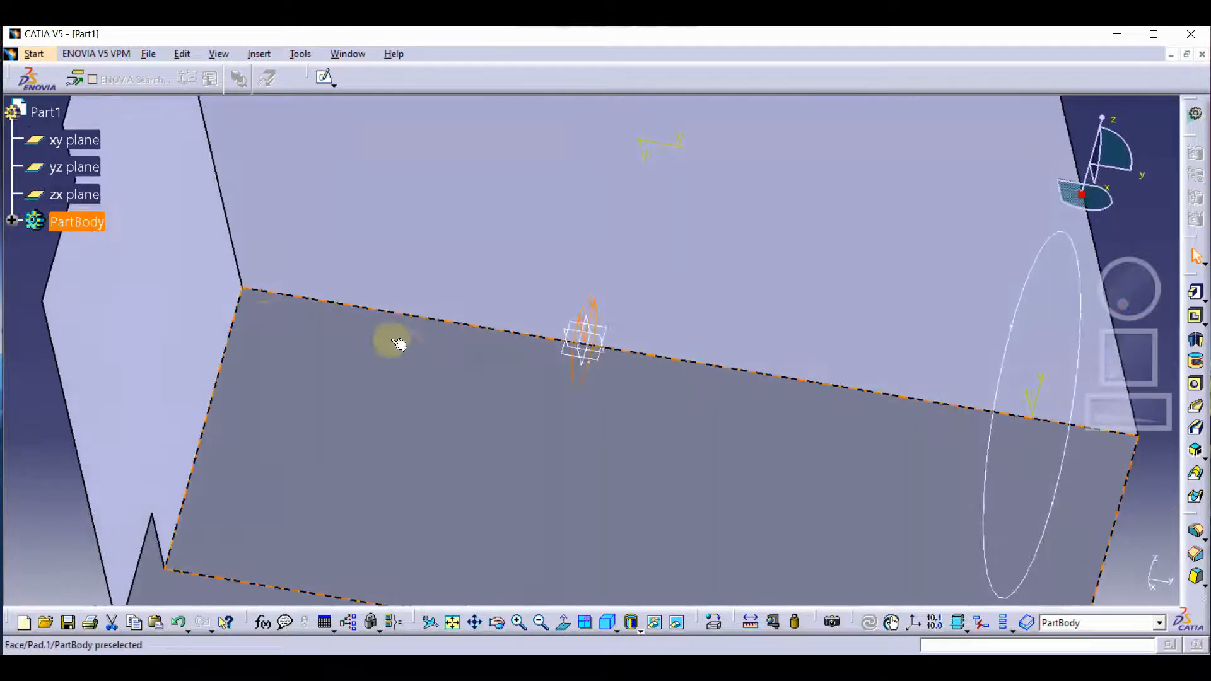
{"action": "left_click", "coordinate": [212, 306]}
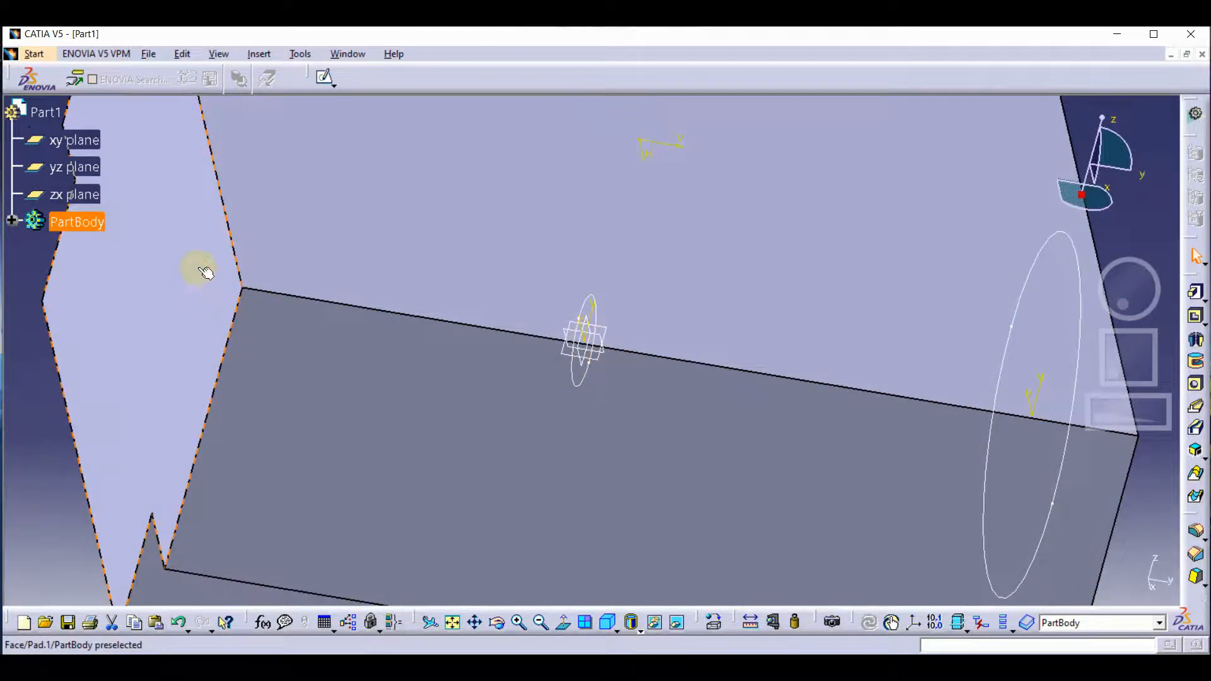
{"action": "left_click", "coordinate": [324, 79]}
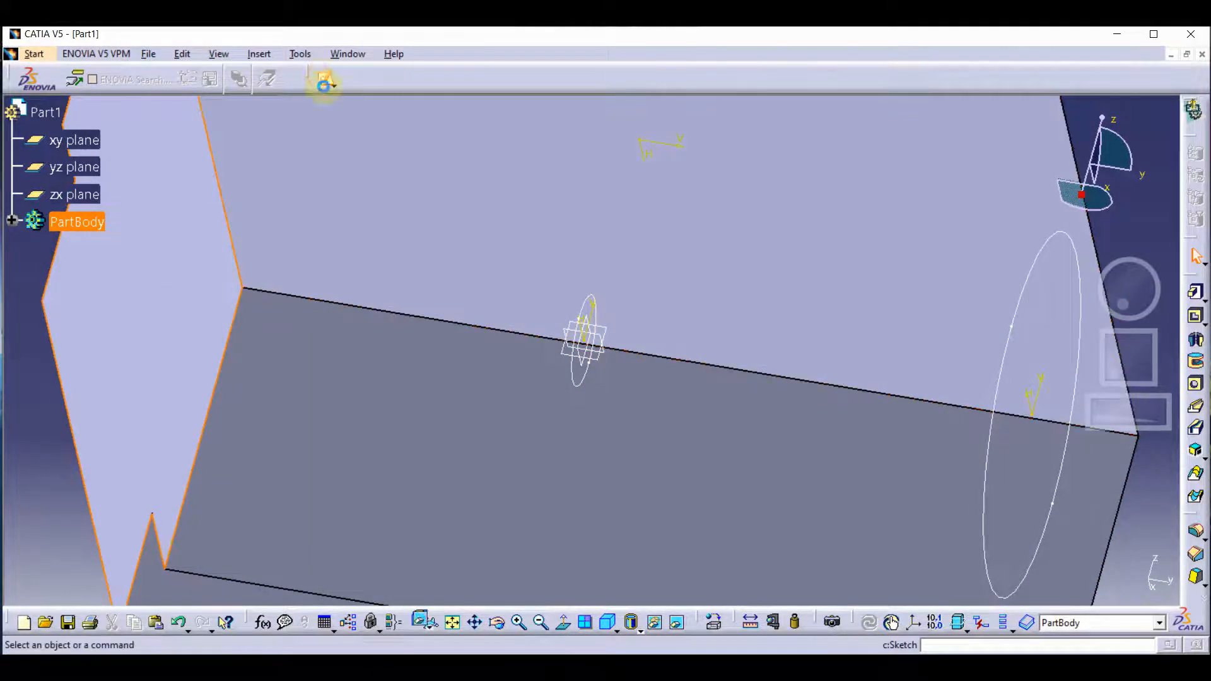
{"action": "left_click_drag", "start_coordinate": [1137, 357], "coordinate": [1160, 315]}
{"action": "mouse_move", "coordinate": [1147, 407]}
{"action": "left_mouse_down"}
{"action": "mouse_move", "coordinate": [906, 411]}
{"action": "mouse_move", "coordinate": [740, 440]}
{"action": "left_mouse_up"}
{"action": "middle_click_drag", "start_coordinate": [343, 469], "coordinate": [806, 373]}
{"action": "mouse_move", "coordinate": [1129, 413]}
{"action": "left_mouse_down"}
{"action": "mouse_move", "coordinate": [1057, 411]}
{"action": "mouse_move", "coordinate": [1206, 398]}
{"action": "mouse_move", "coordinate": [1173, 398]}
{"action": "mouse_move", "coordinate": [1174, 377]}
{"action": "left_mouse_up"}
{"action": "middle_click_drag", "start_coordinate": [817, 387], "coordinate": [626, 307]}
{"action": "left_click", "coordinate": [974, 257]}
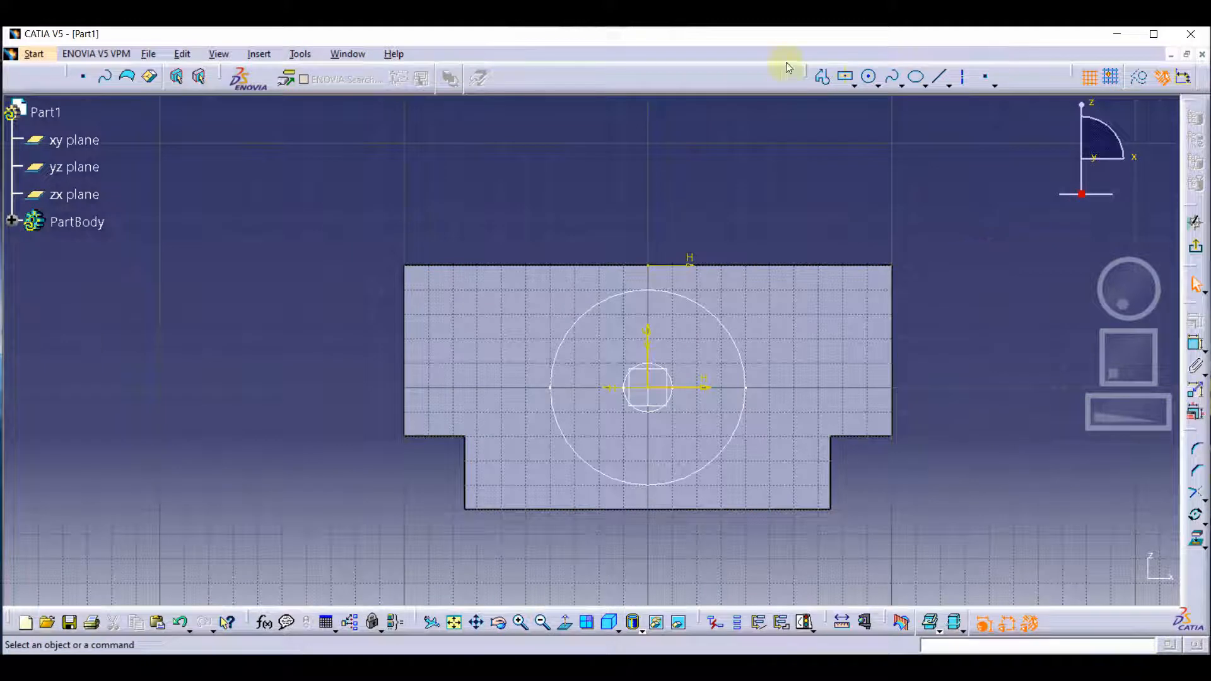
{"action": "left_click", "coordinate": [873, 80]}
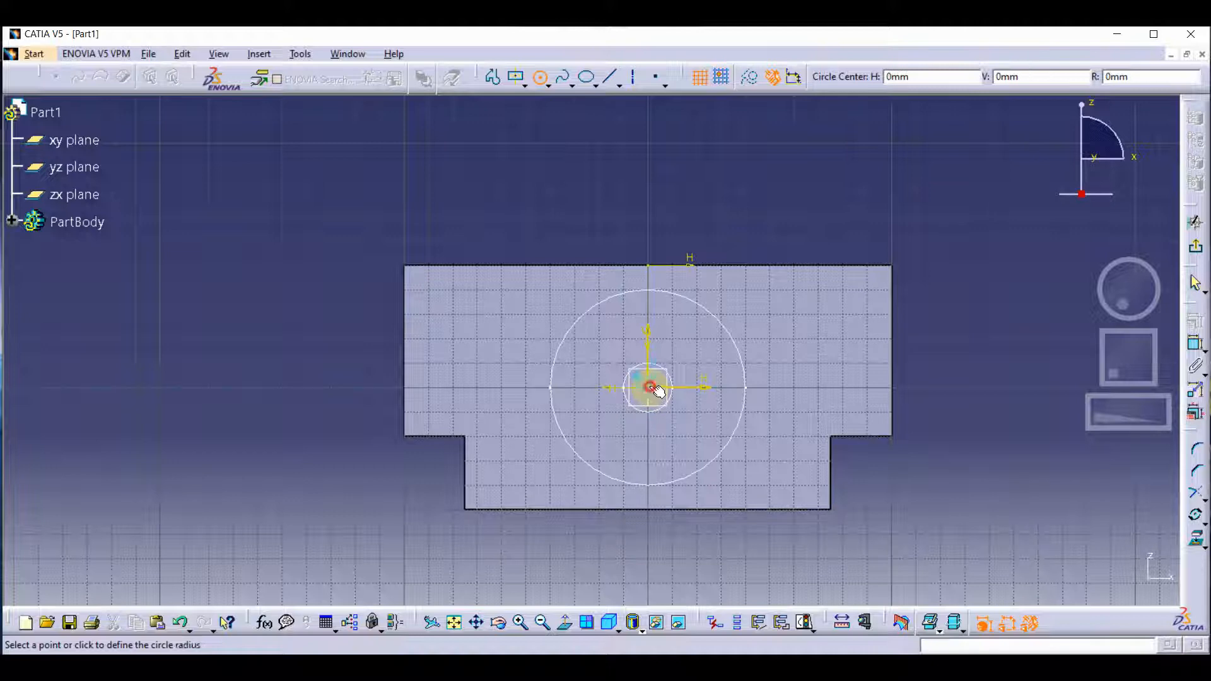
{"action": "left_click", "coordinate": [692, 433]}
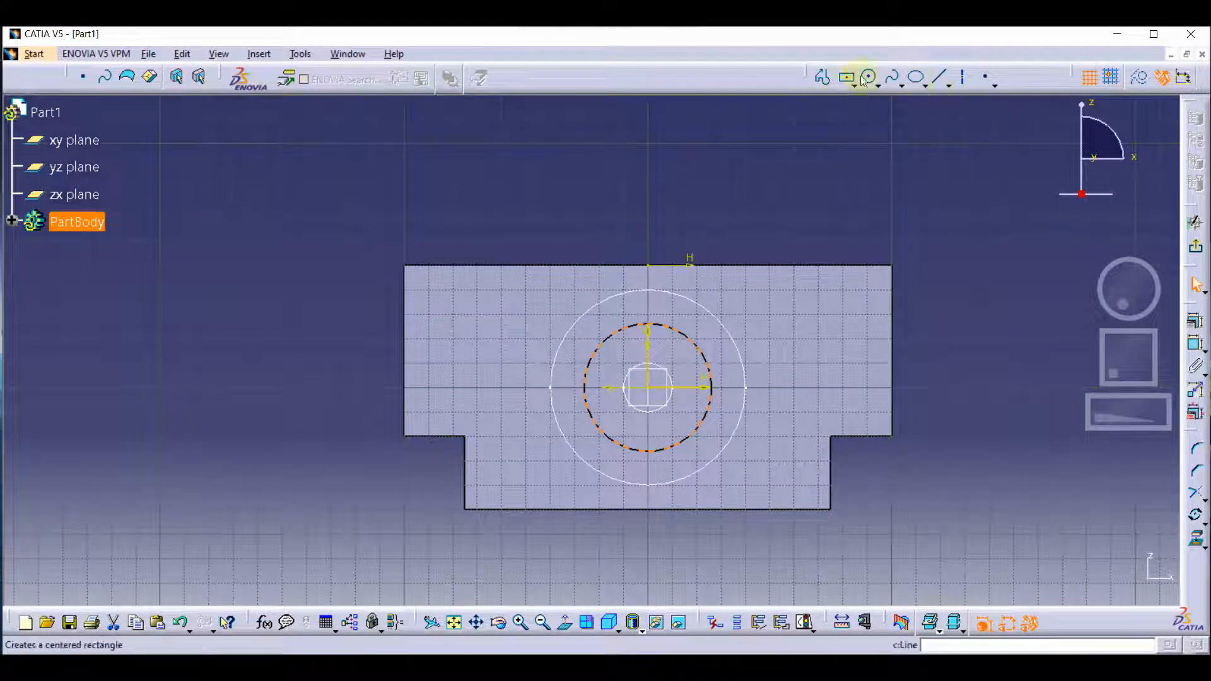
Dimension the new end-face circle, set its diameter to 50 mm and exit the sketch.
{"action": "left_click", "coordinate": [1194, 320]}
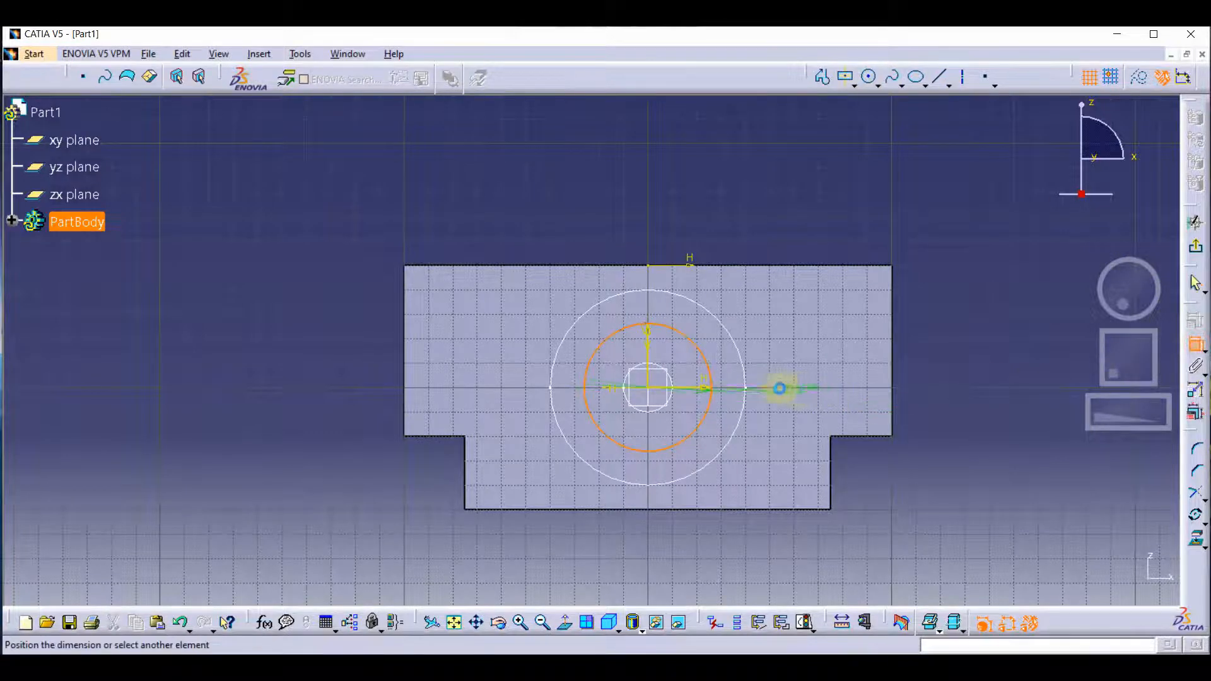
{"action": "left_click", "coordinate": [732, 412]}
{"action": "double_click", "coordinate": [732, 411]}
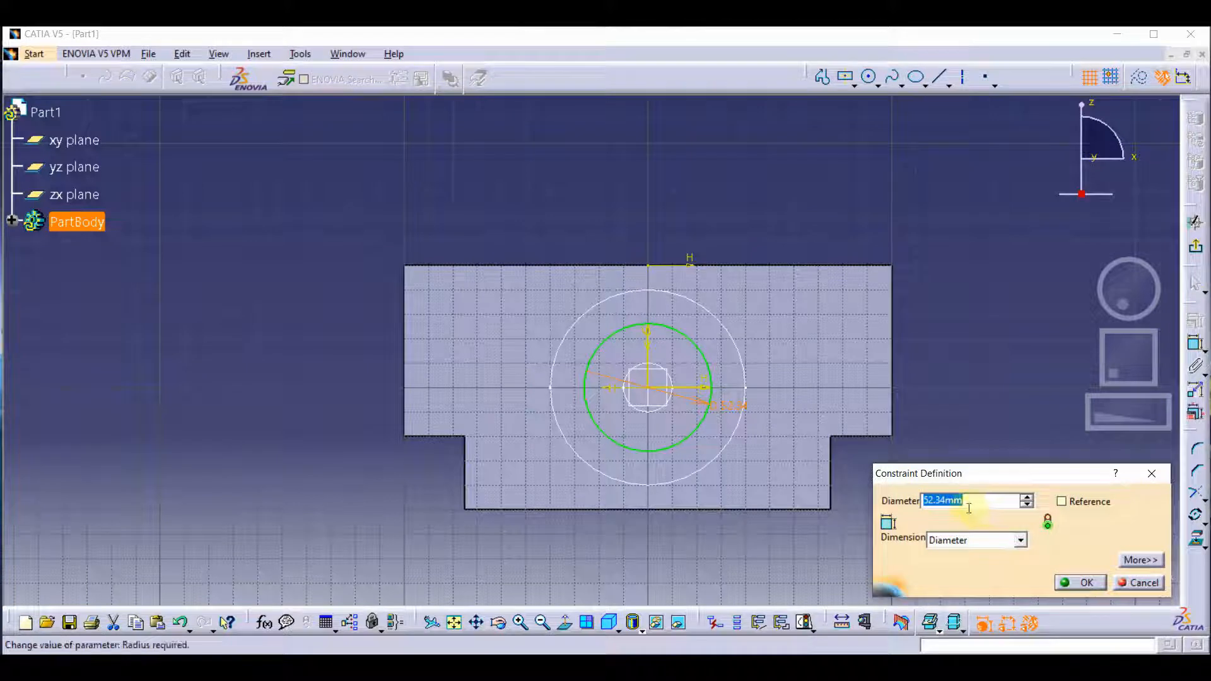
{"action": "type", "text": "50"}
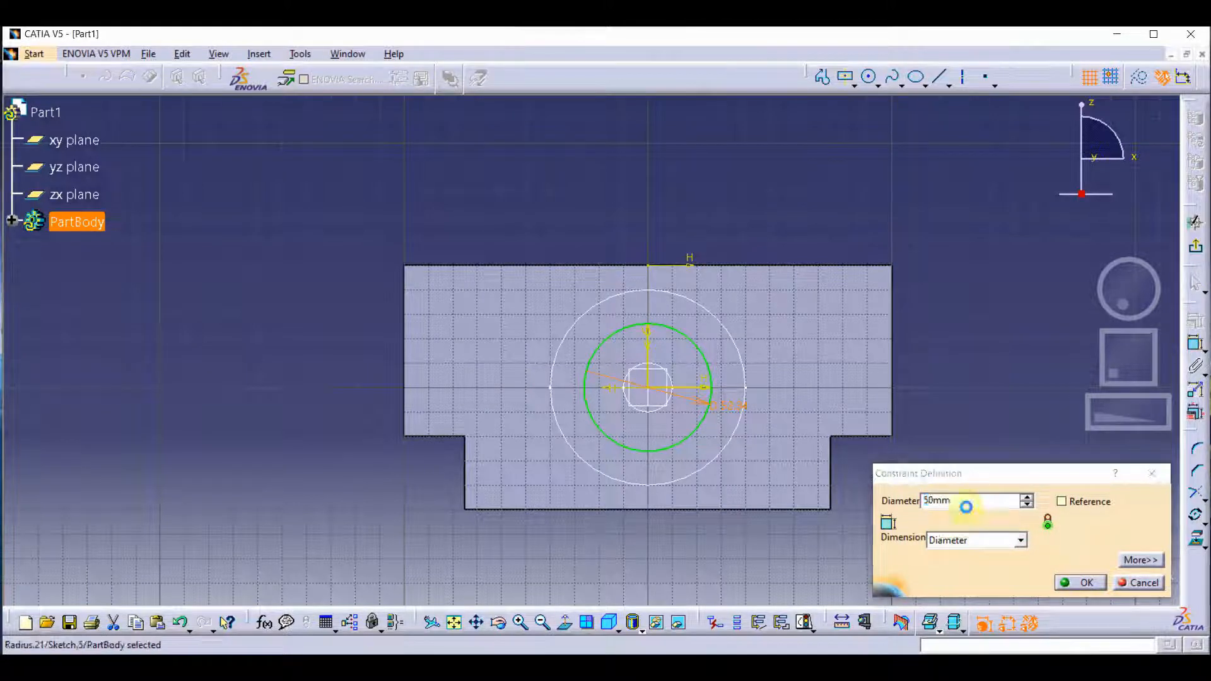
{"action": "key", "text": "Return"}
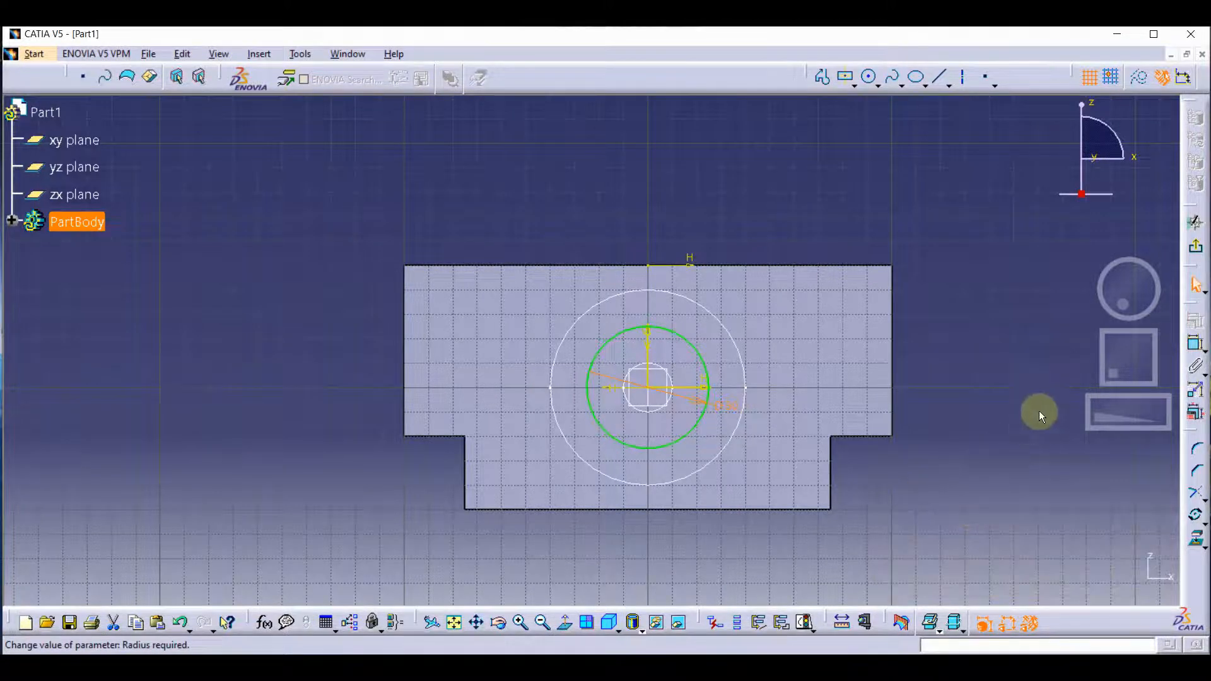
{"action": "left_click", "coordinate": [1196, 244]}
Start a Removed Multi-Sections Solid through the 50 mm, zx-plane and 80 mm circles in order, reversing the first section's closing direction.
{"action": "mouse_move", "coordinate": [751, 400]}
{"action": "middle_mouse_down"}
{"action": "mouse_move", "coordinate": [635, 324]}
{"action": "mouse_move", "coordinate": [776, 406]}
{"action": "middle_mouse_up"}
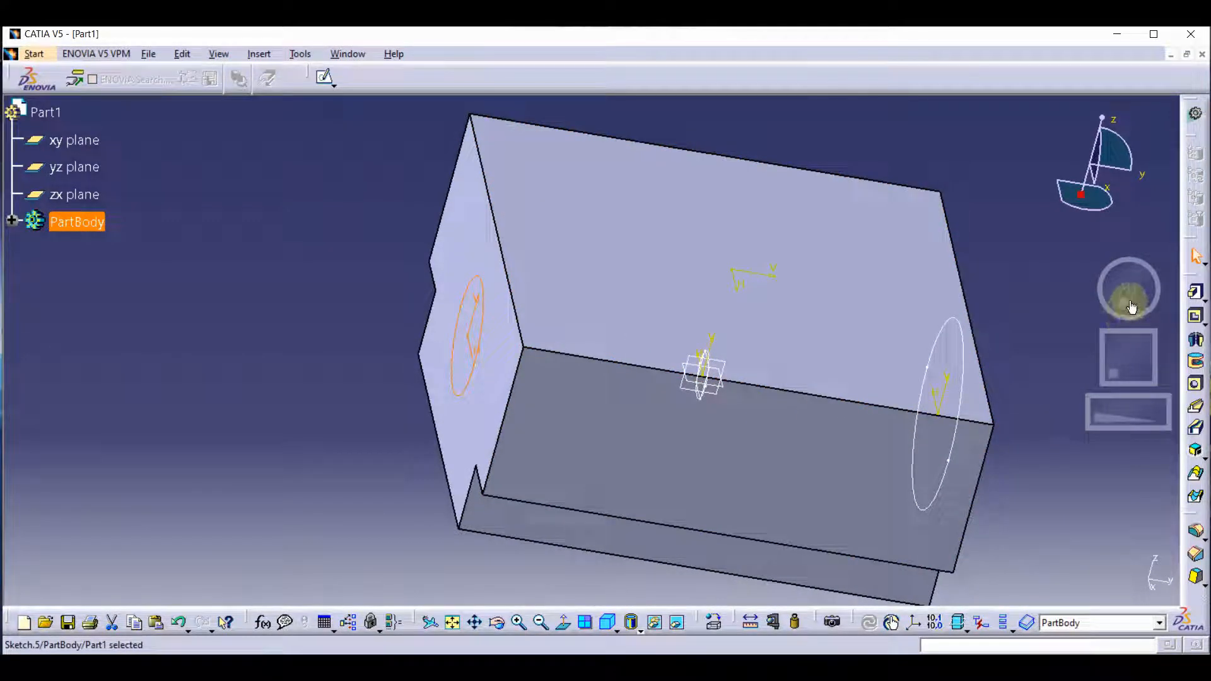
{"action": "left_click_drag", "start_coordinate": [1131, 307], "coordinate": [1097, 302]}
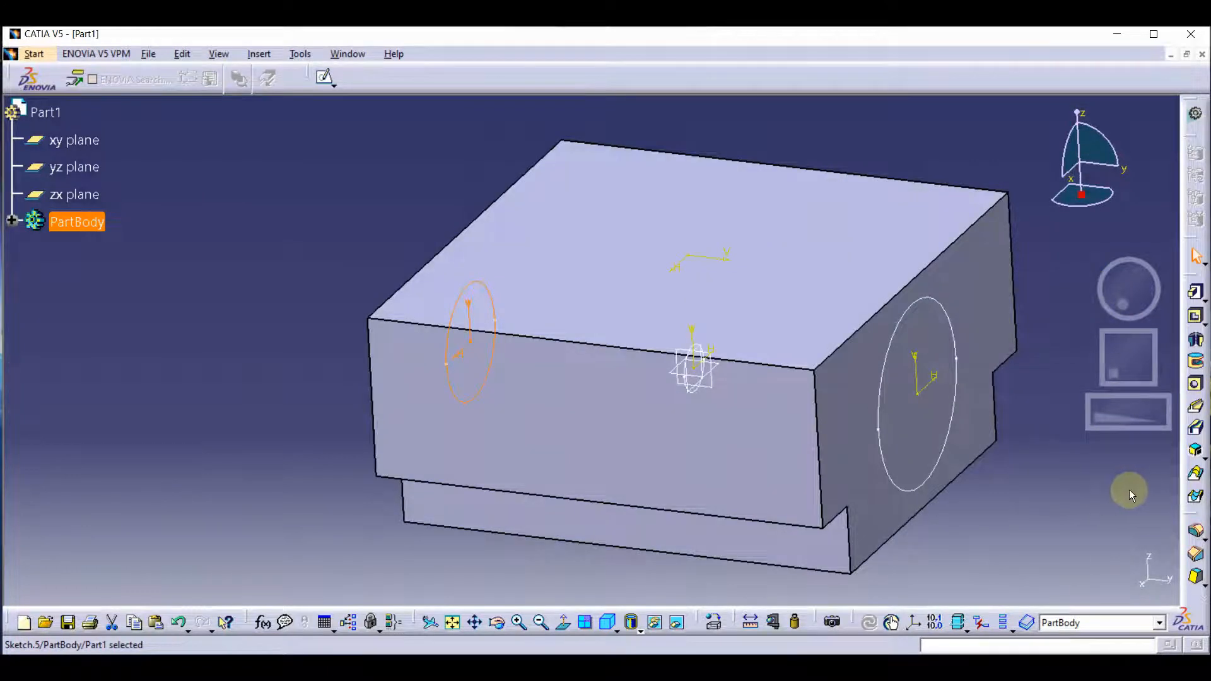
{"action": "left_click", "coordinate": [1196, 497]}
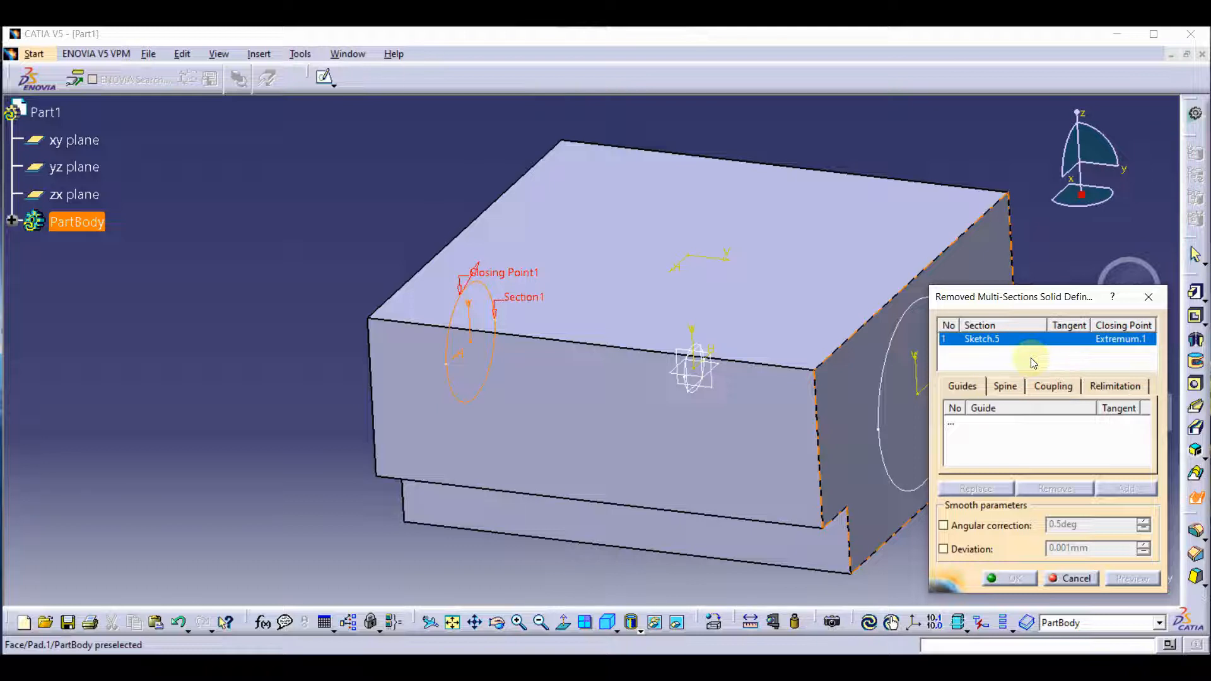
{"action": "left_click", "coordinate": [692, 374]}
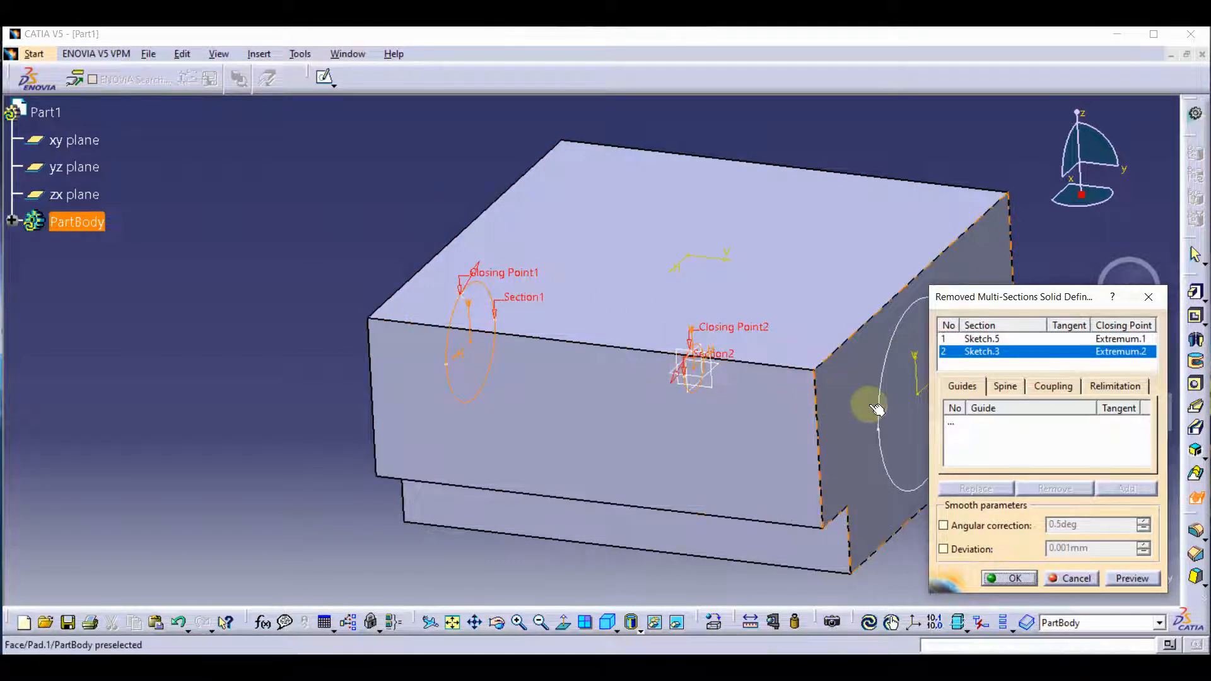
{"action": "middle_click_drag", "start_coordinate": [801, 401], "coordinate": [766, 396]}
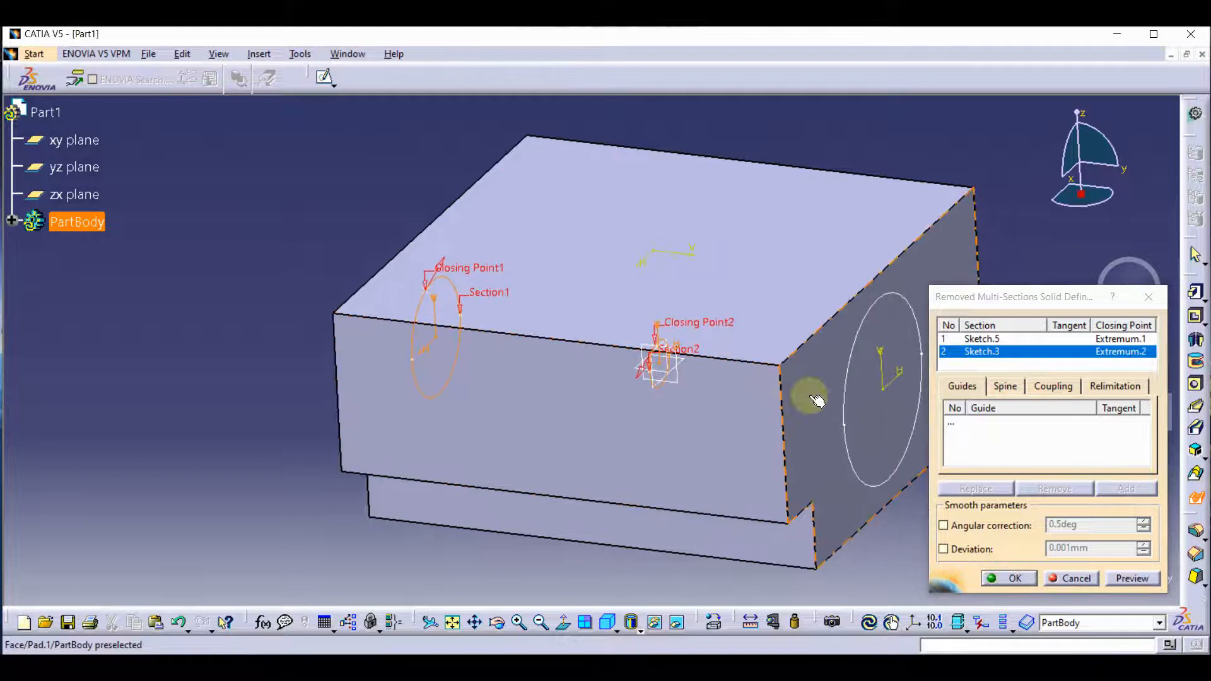
{"action": "left_click", "coordinate": [847, 372]}
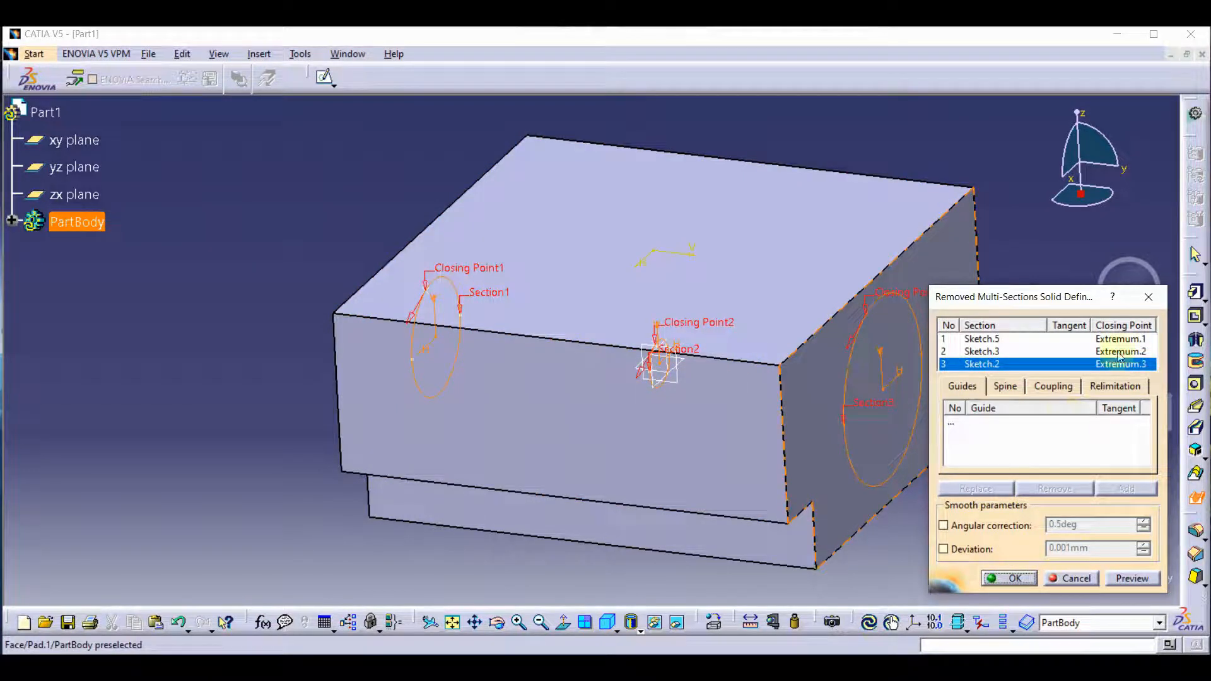
Set the sections coupling to Tangency then curvature, preview the cut and create the removed multi-sections solid.
{"action": "left_click", "coordinate": [1063, 387]}
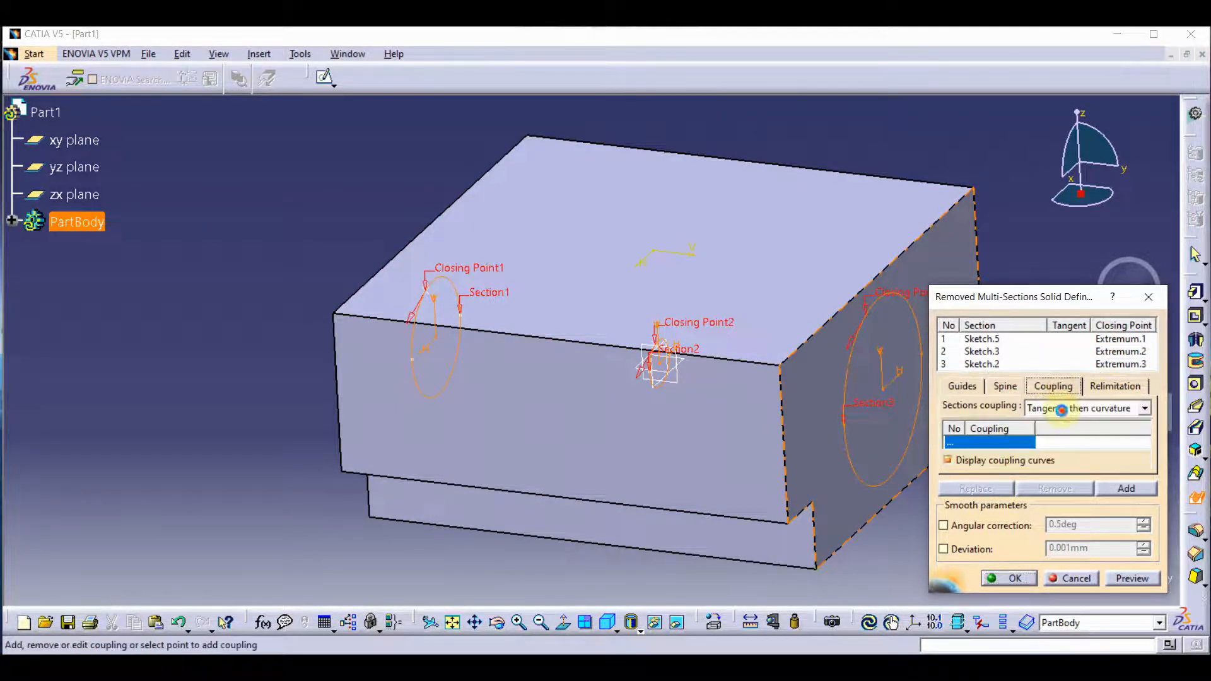
{"action": "left_click", "coordinate": [1062, 410]}
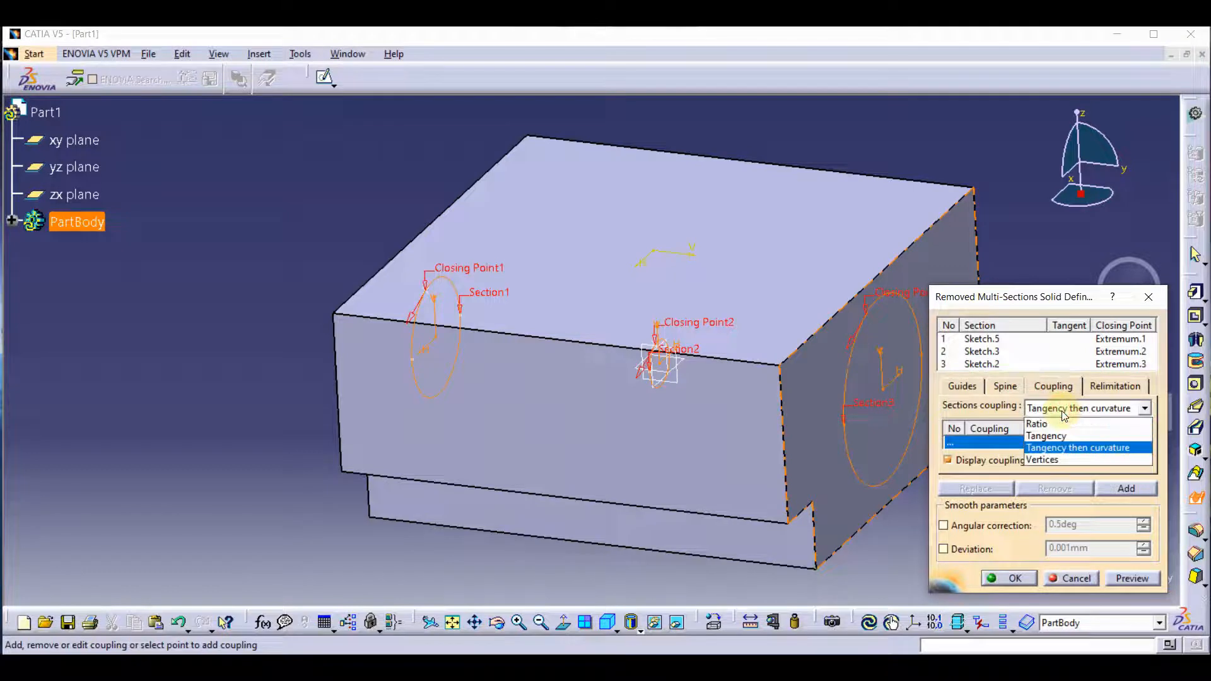
{"action": "left_click", "coordinate": [1077, 449]}
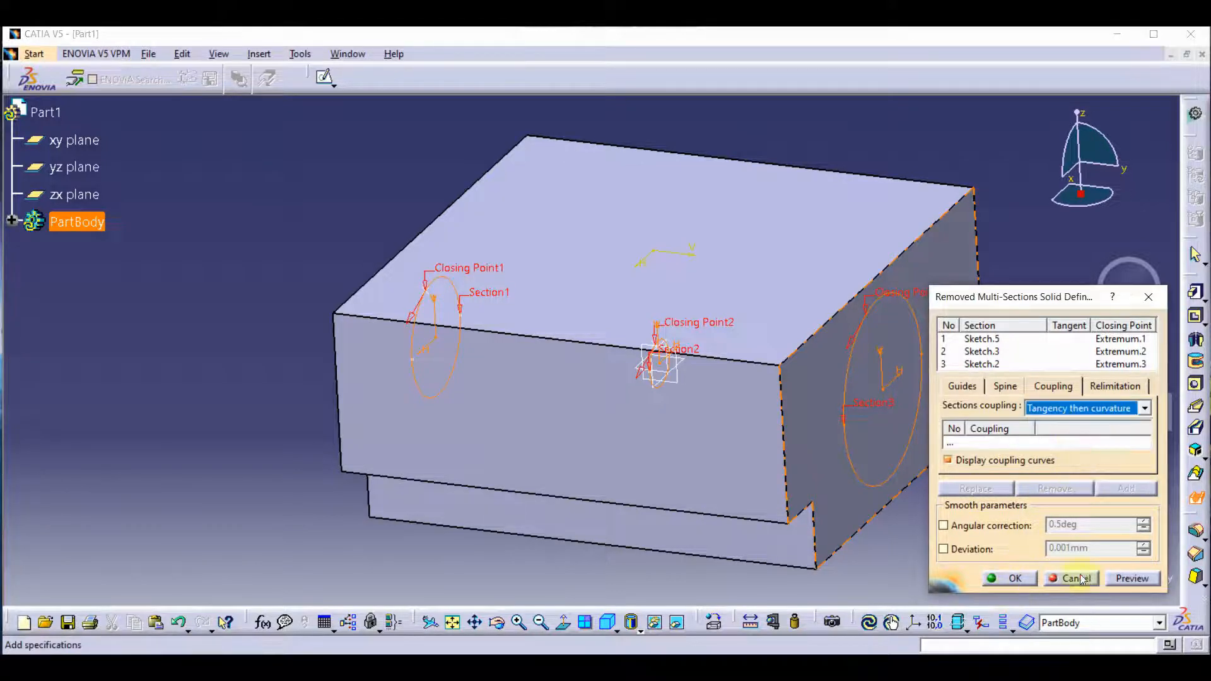
{"action": "left_click", "coordinate": [1140, 578]}
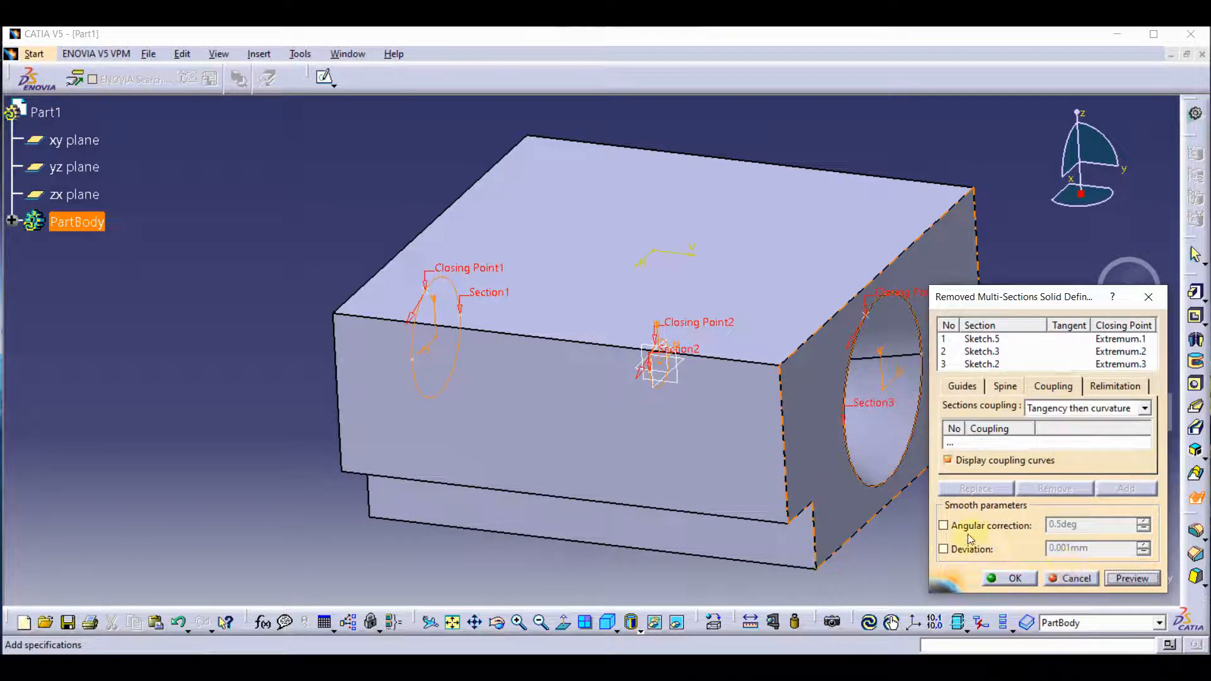
{"action": "left_click", "coordinate": [1008, 575]}
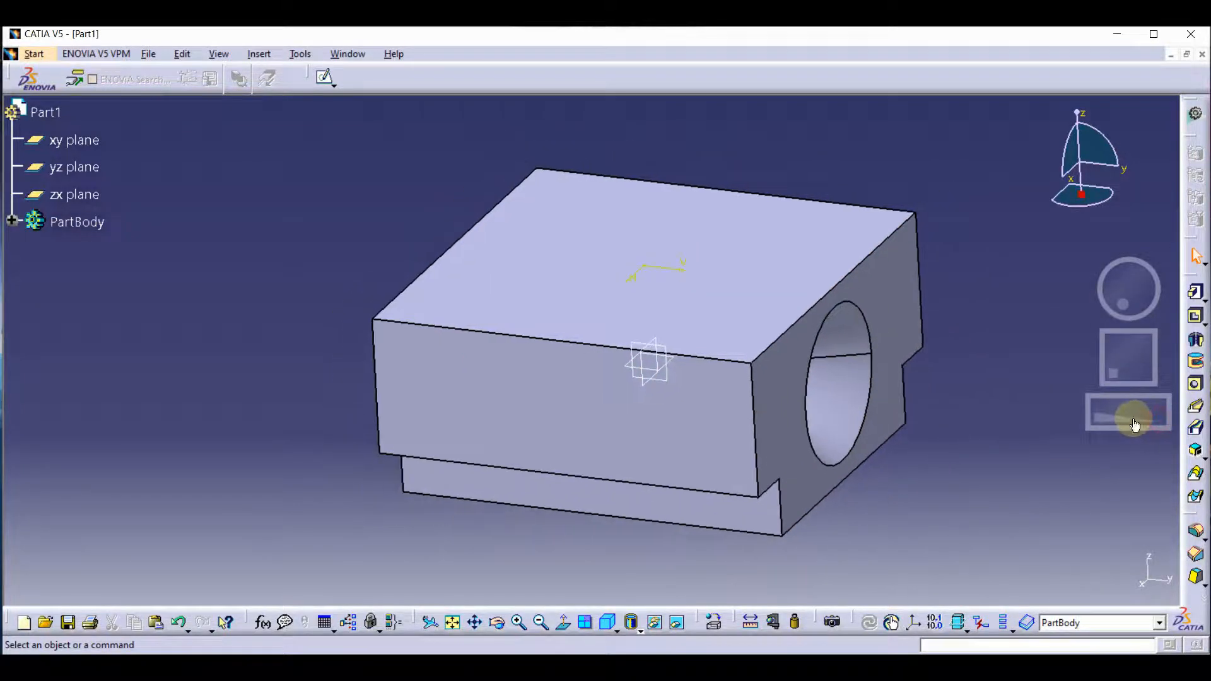
Examine the lofted bore from both end faces and return the block to an isometric view.
{"action": "mouse_move", "coordinate": [1138, 290]}
{"action": "middle_mouse_down"}
{"action": "mouse_move", "coordinate": [1073, 273]}
{"action": "mouse_move", "coordinate": [1035, 289]}
{"action": "mouse_move", "coordinate": [1132, 291]}
{"action": "middle_mouse_up"}
{"action": "left_click_drag", "start_coordinate": [1059, 293], "coordinate": [914, 372]}
{"action": "left_click_drag", "start_coordinate": [1074, 319], "coordinate": [948, 354]}
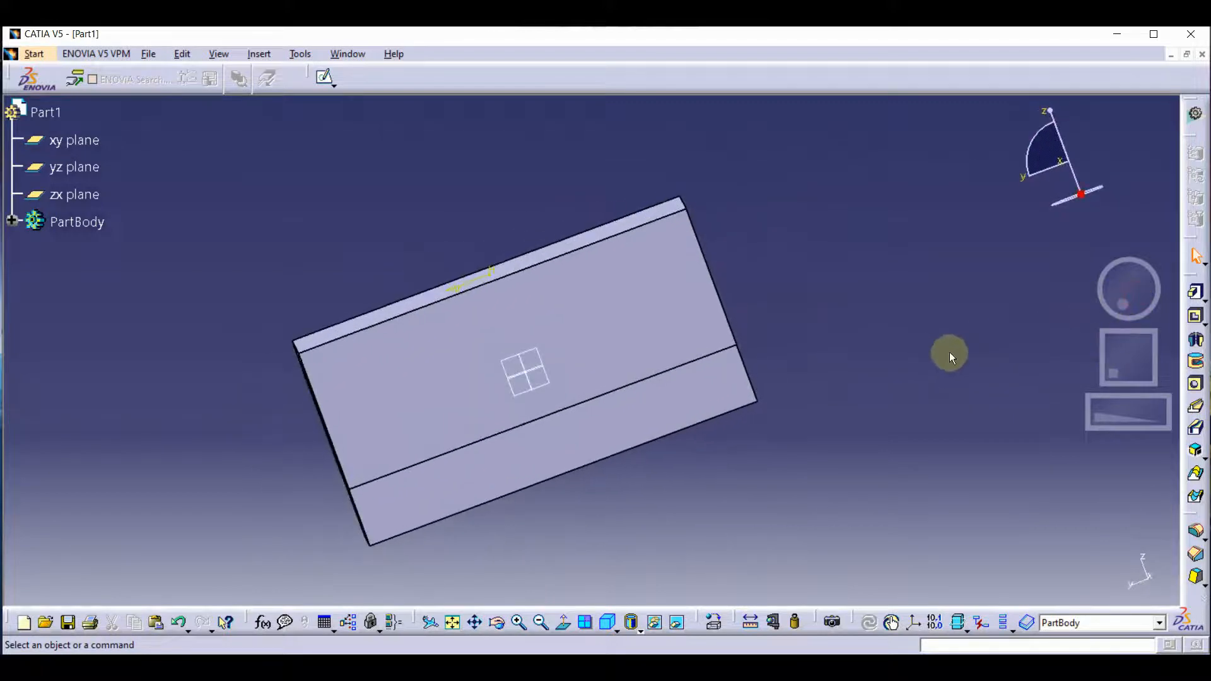
{"action": "left_click_drag", "start_coordinate": [1135, 290], "coordinate": [1063, 304]}
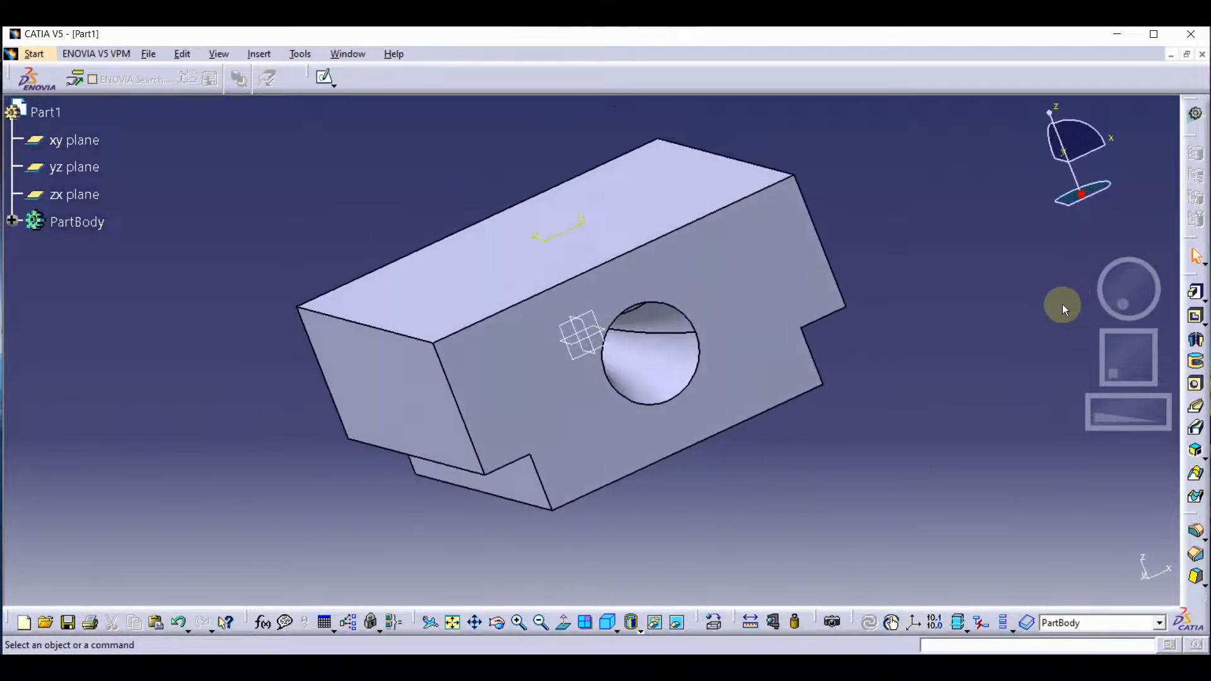
{"action": "left_click", "coordinate": [608, 623]}
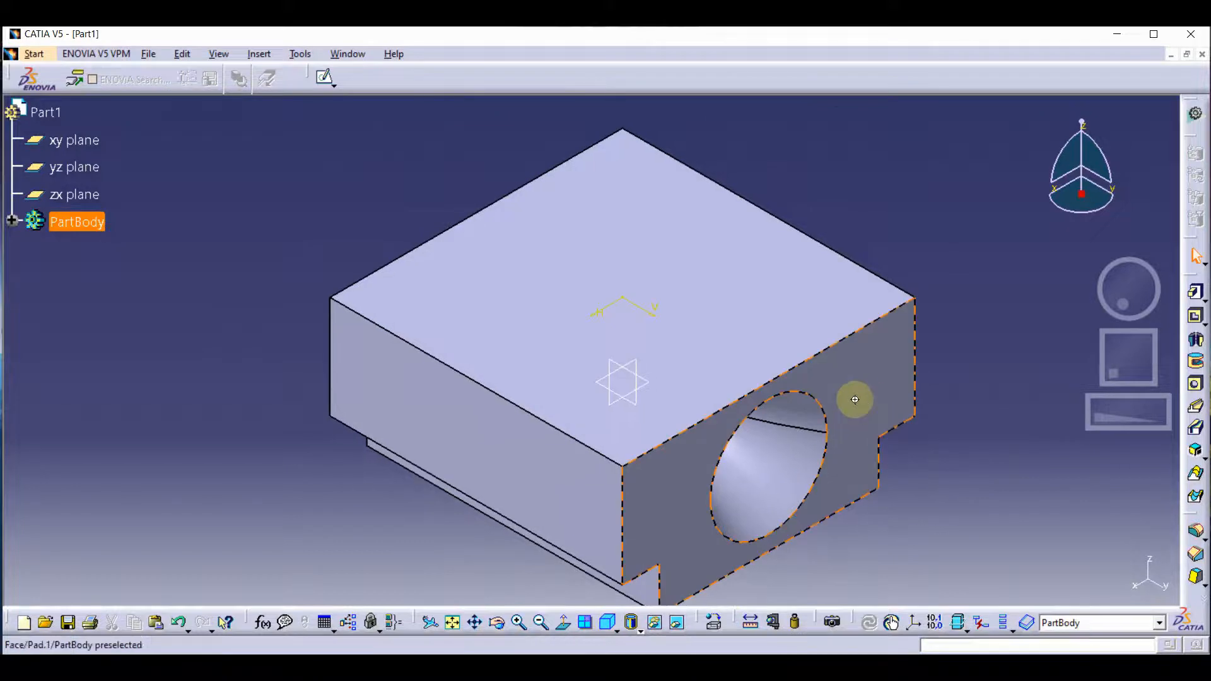
{"action": "middle_click_drag", "start_coordinate": [855, 400], "coordinate": [834, 346]}
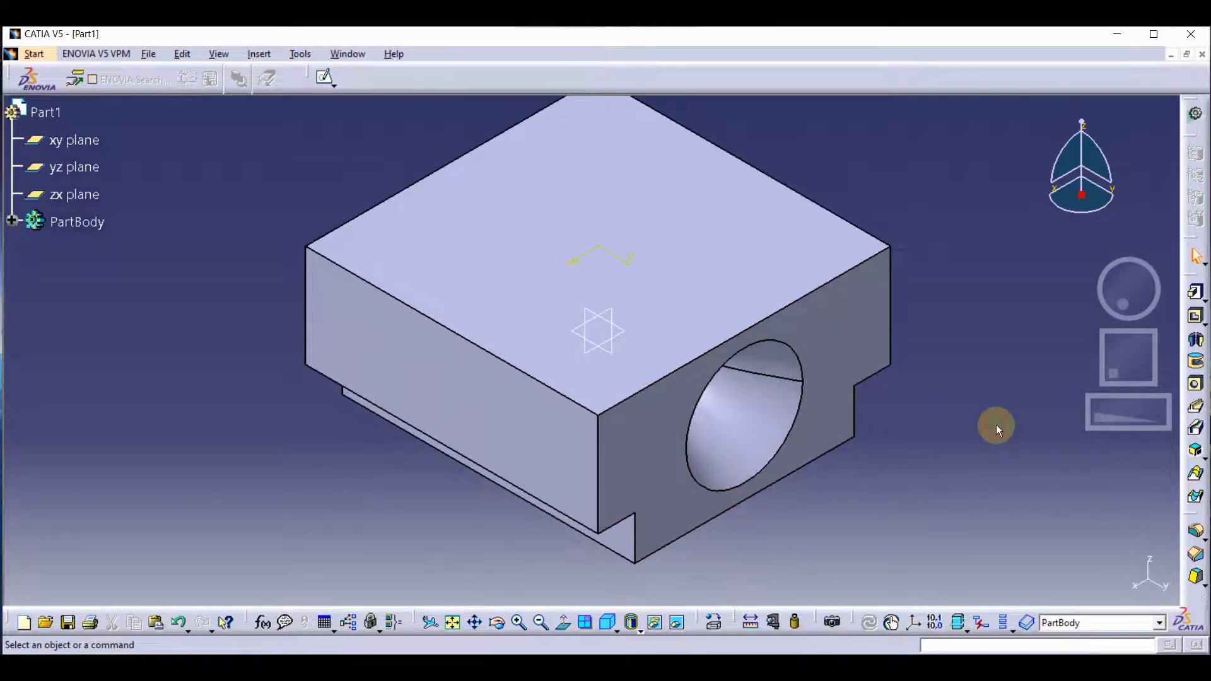